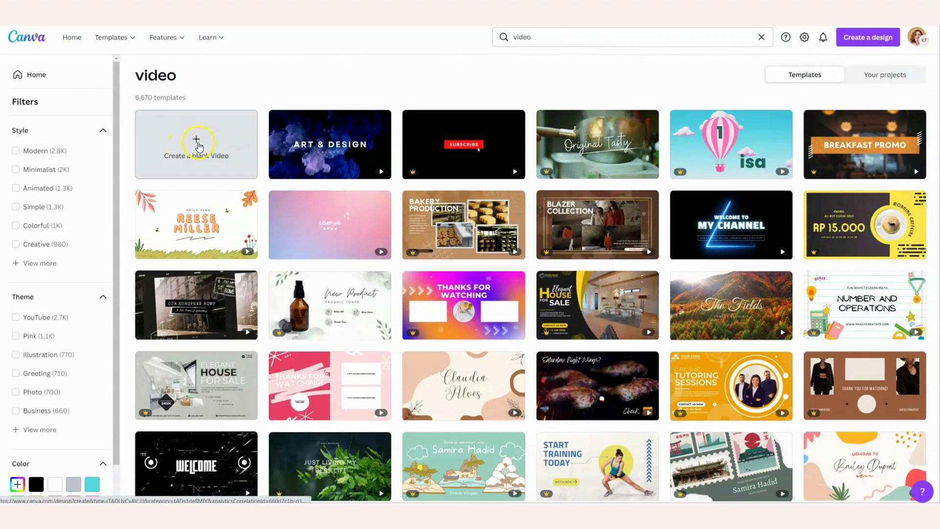
- Create a blank video design and add three more empty pages in grid view
click(197, 143)
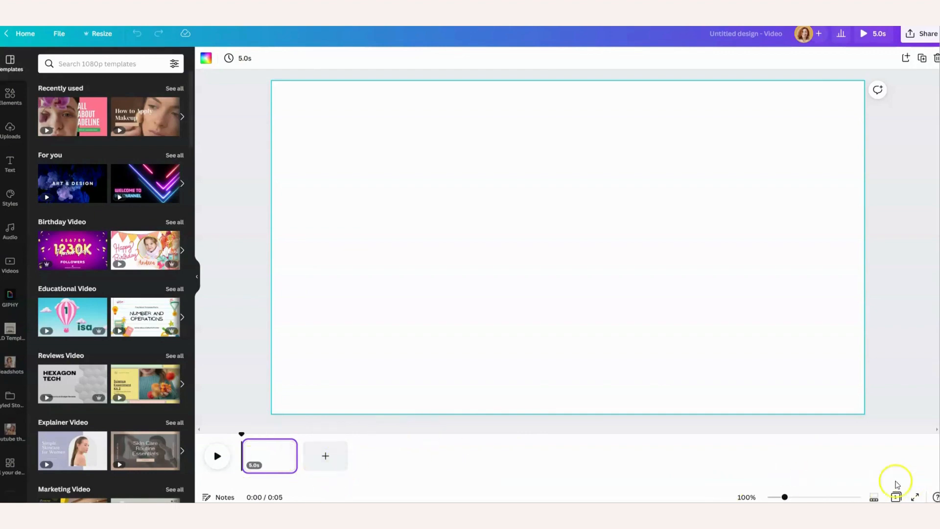
click(895, 497)
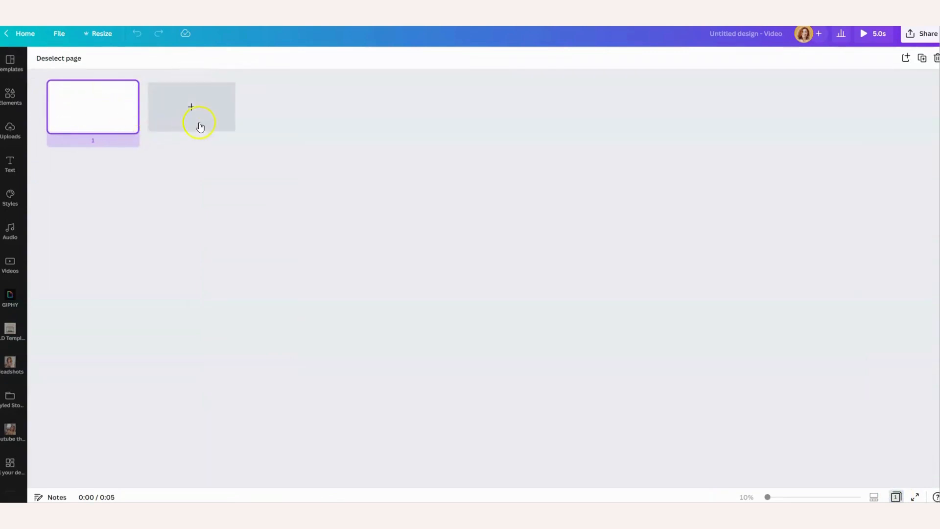
click(894, 497)
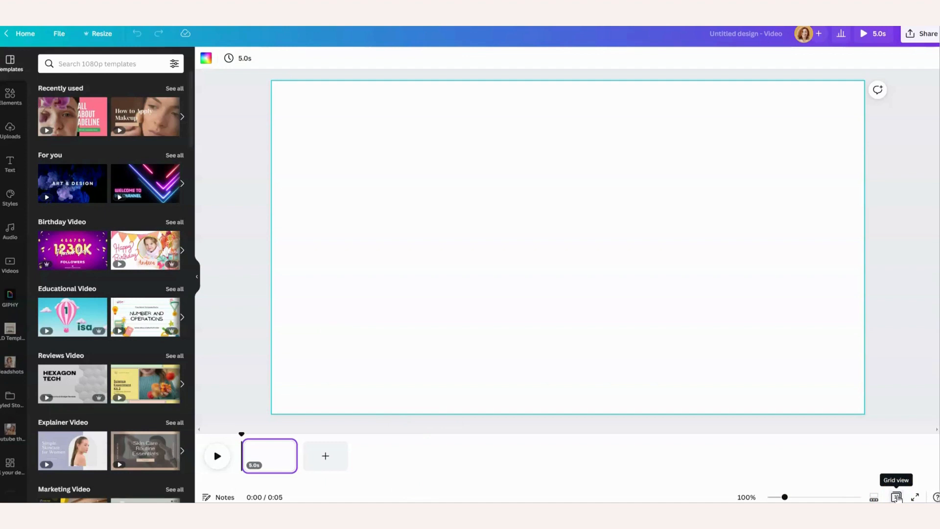
click(896, 496)
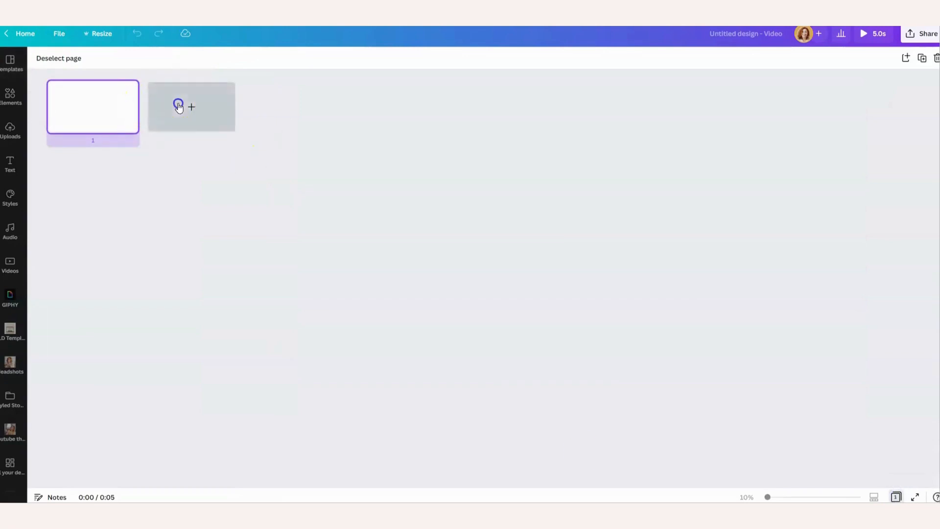
click(179, 107)
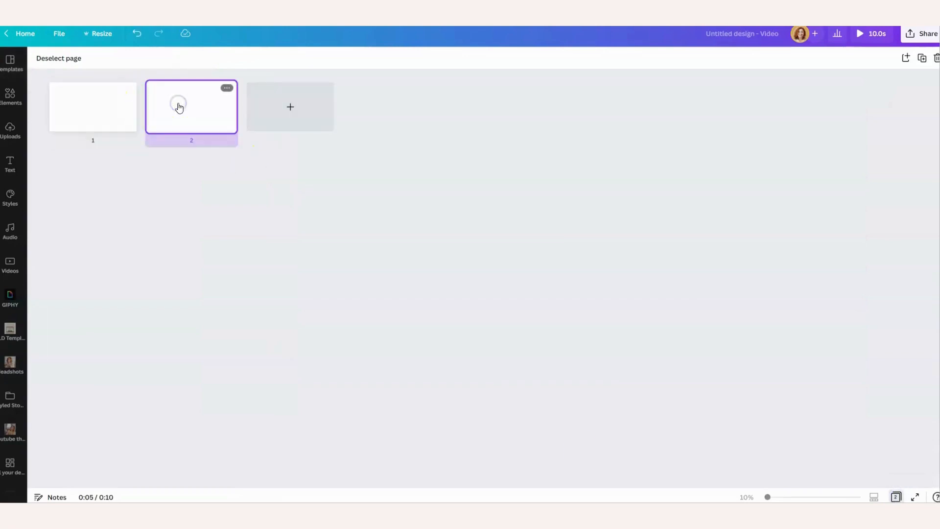
click(289, 115)
click(388, 115)
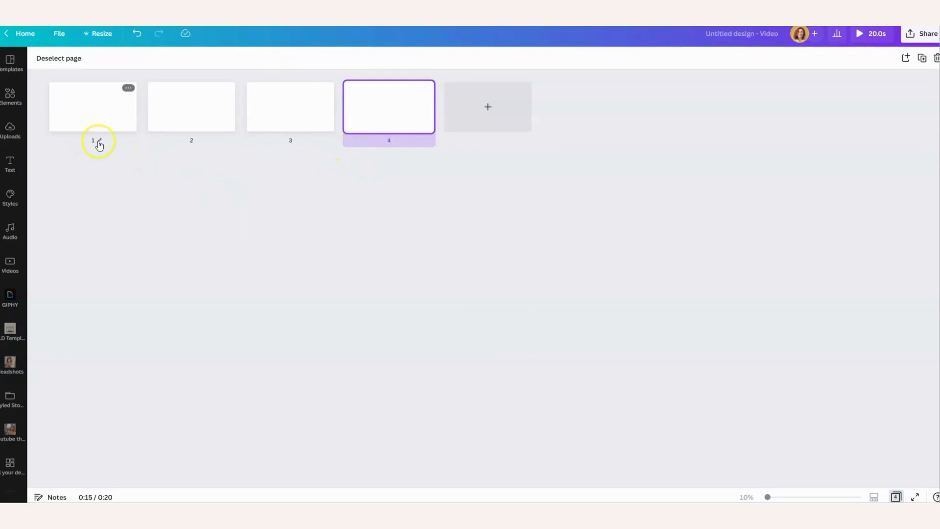
- Title the four pages Intro, reminder to subscribe, body and outro
click(100, 141)
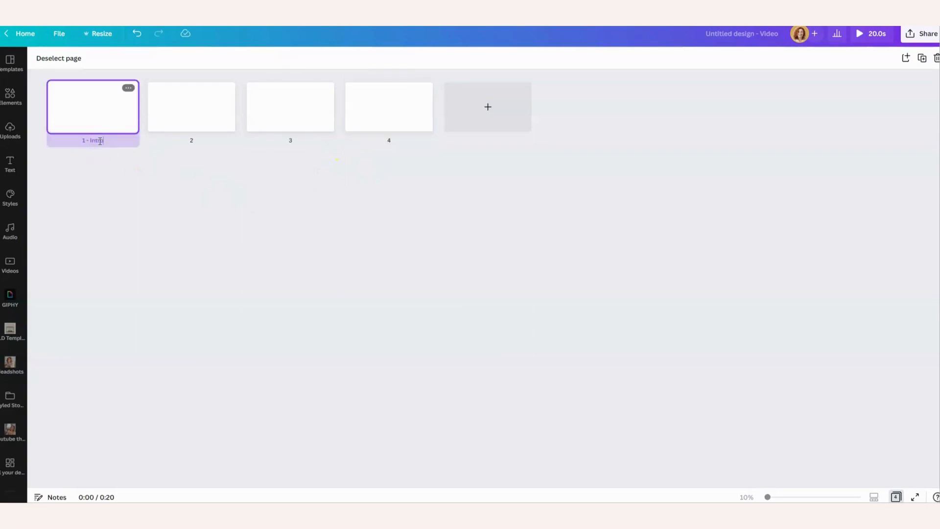
click(198, 143)
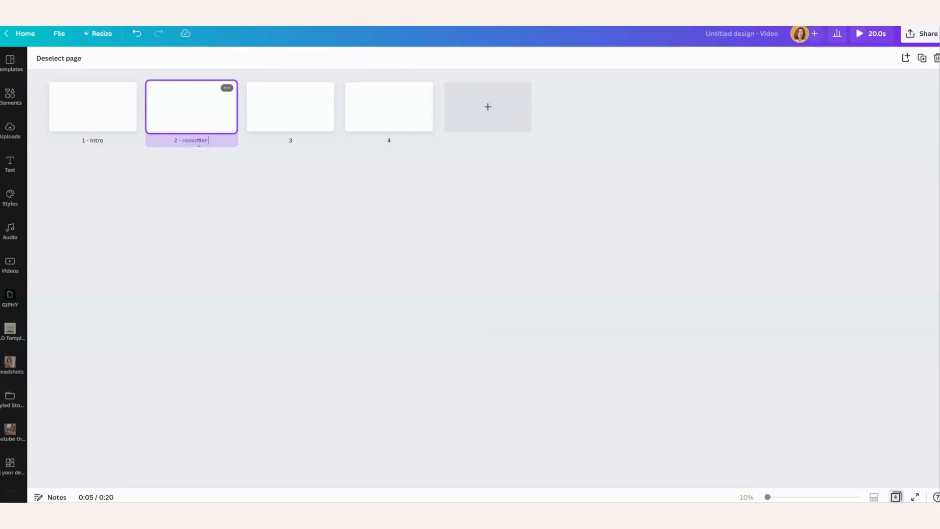
click(292, 141)
text(- body)
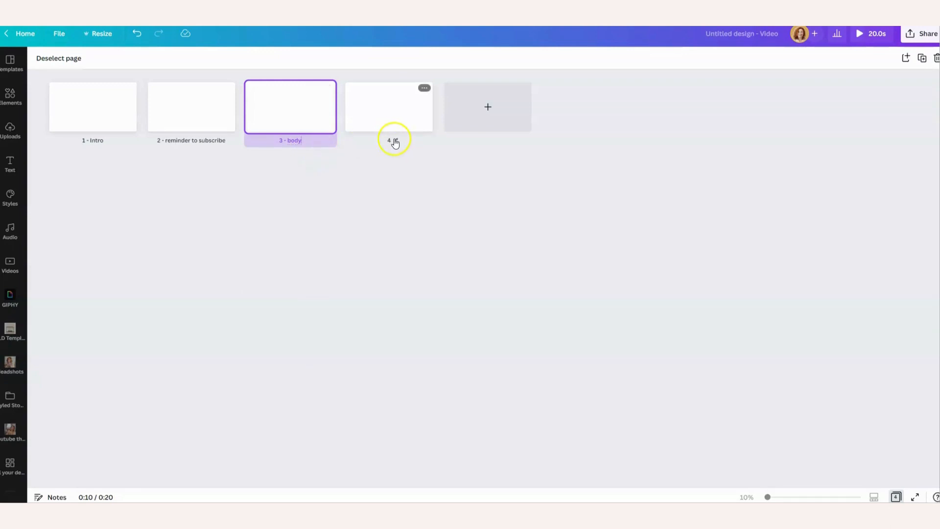
click(394, 139)
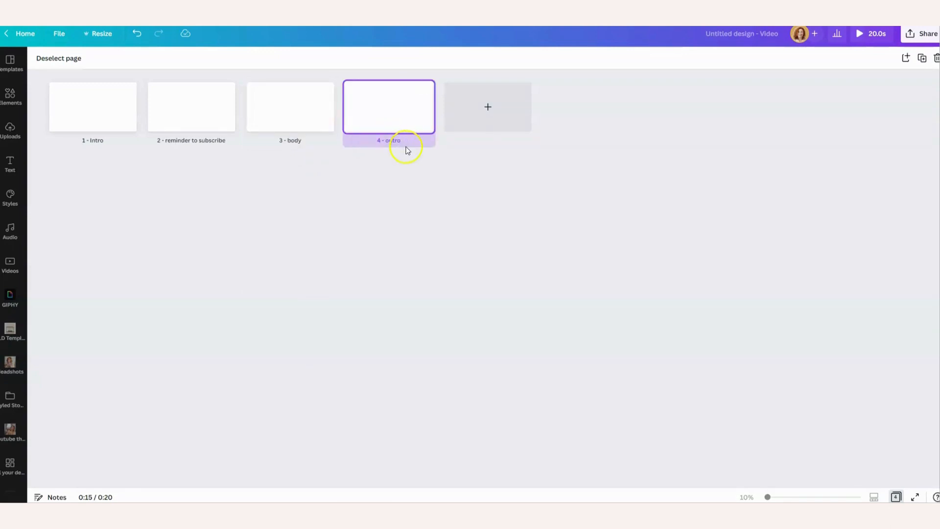
- Add a fifth page titled "ends creen" and retitle the fourth page "outro & reminder to subscribe"
click(465, 125)
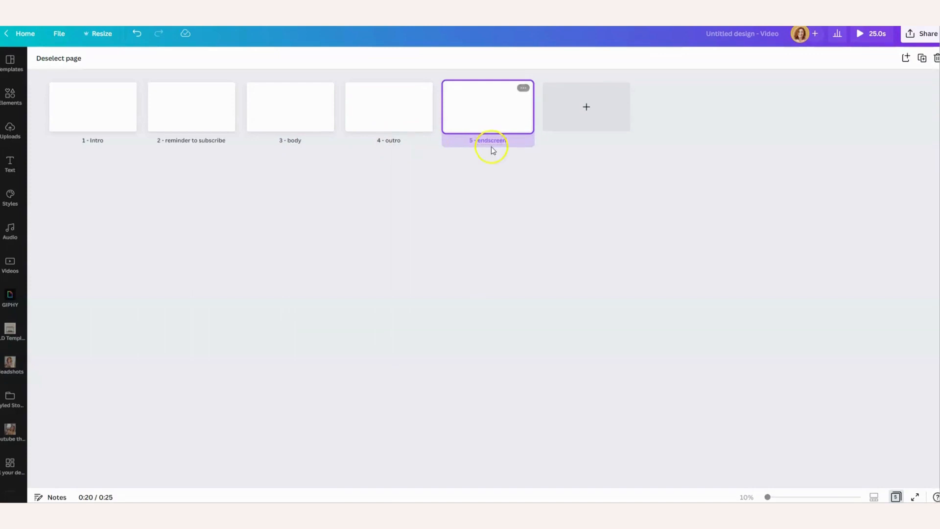
click(397, 141)
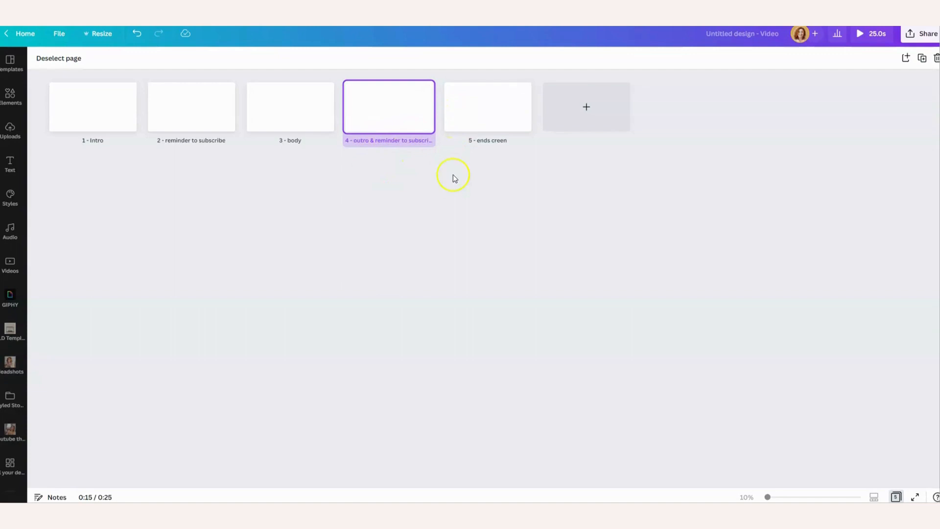
click(485, 141)
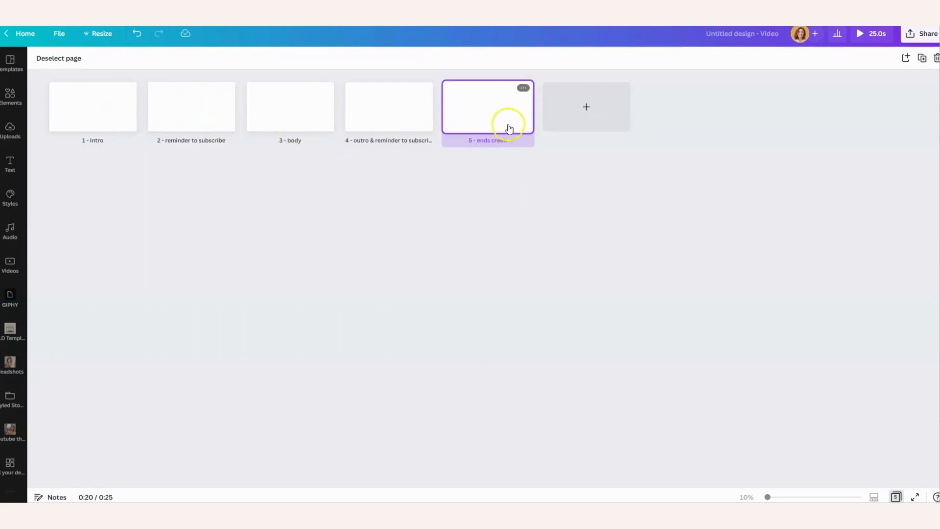
- Open the Intro page for editing and start the self-recording studio from the uploads
click(113, 119)
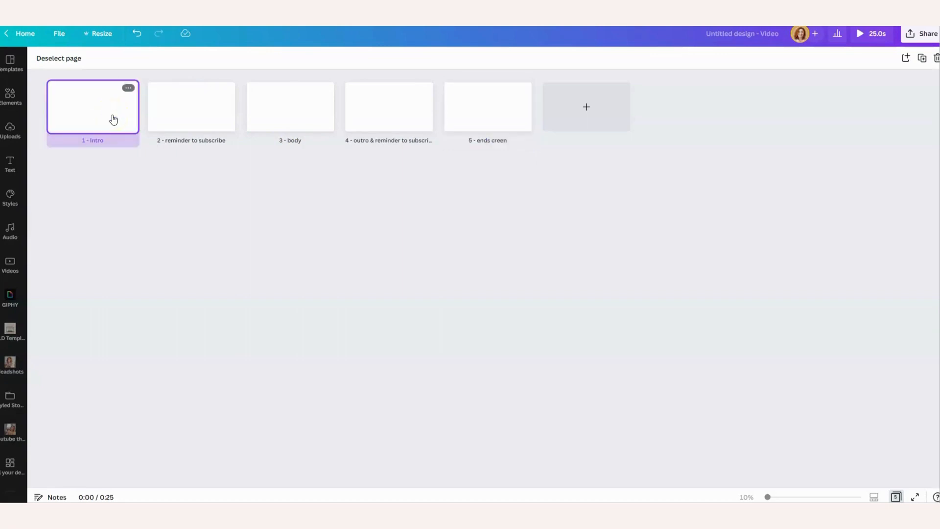
double_click(113, 117)
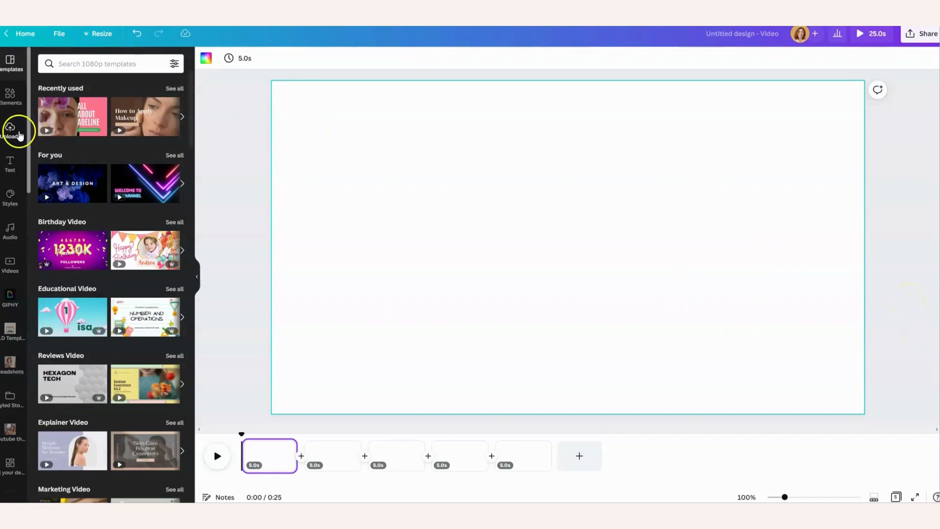
click(19, 133)
click(119, 111)
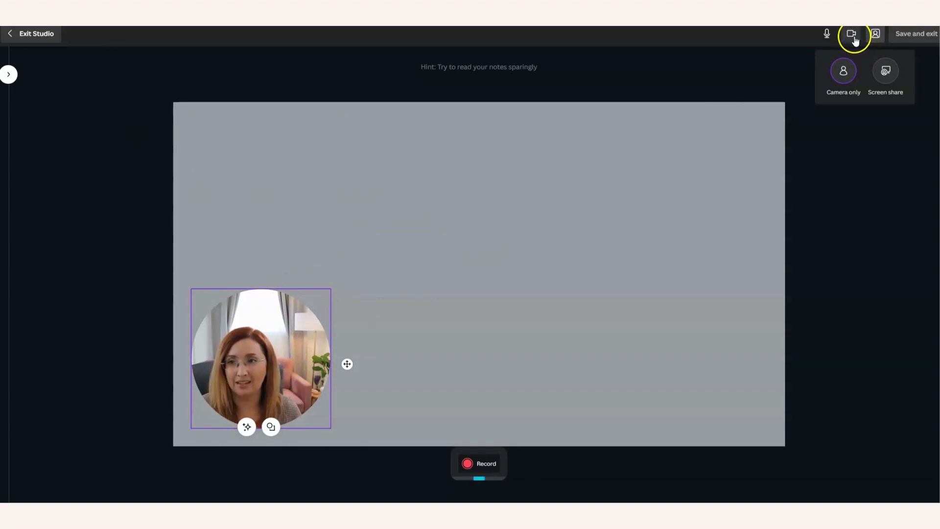
click(888, 72)
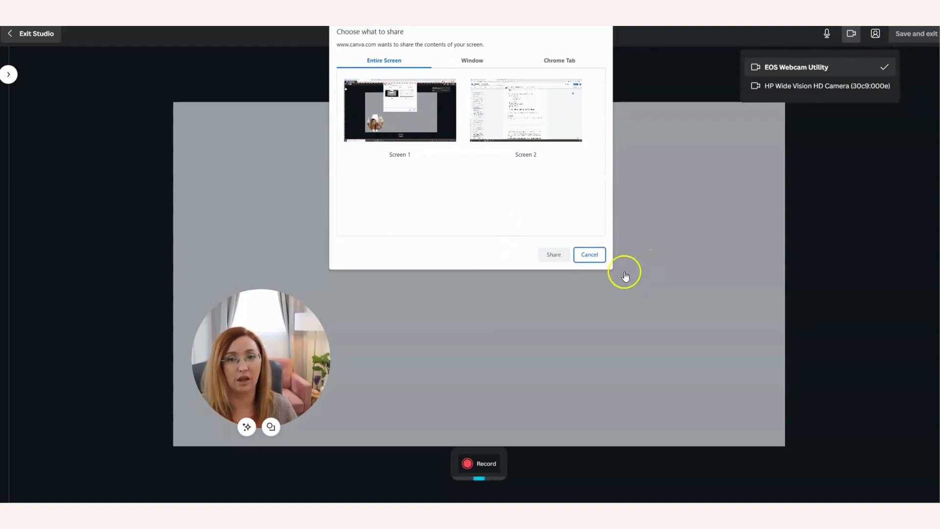
click(589, 255)
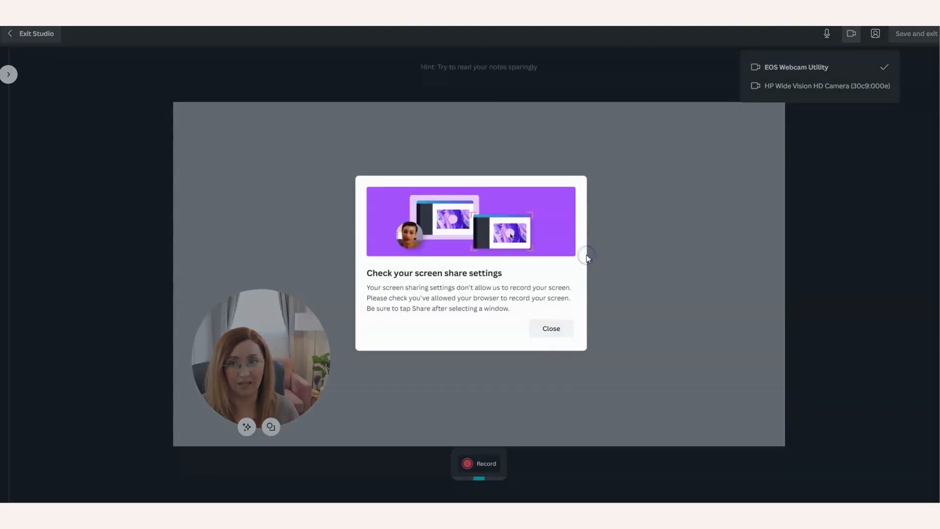
click(550, 325)
click(551, 335)
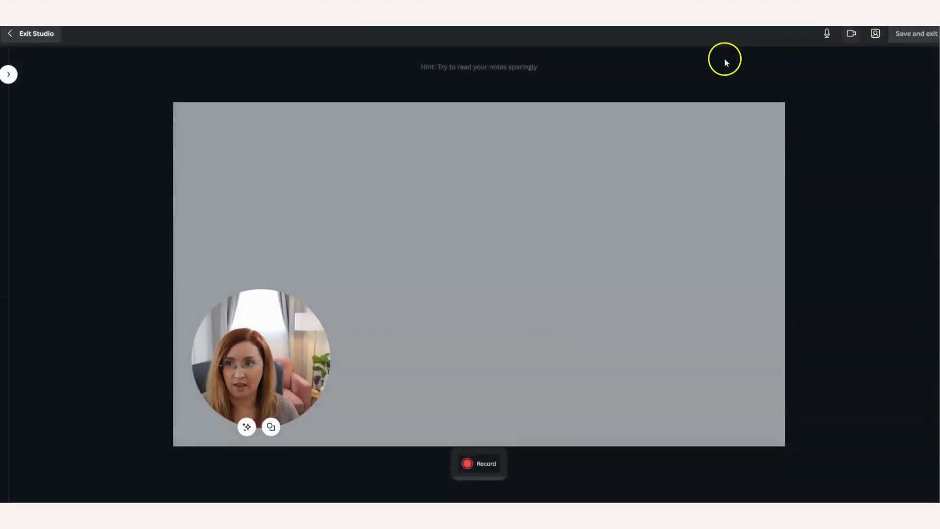
- Change the webcam circle to a rectangular shape and position it in the upper middle of the canvas
drag(260, 325, 401, 256)
drag(465, 226, 562, 163)
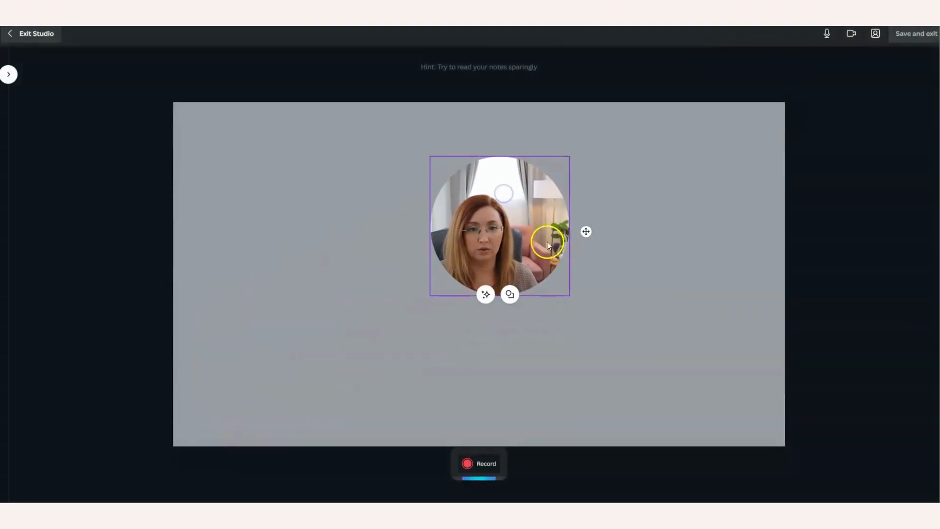
click(485, 296)
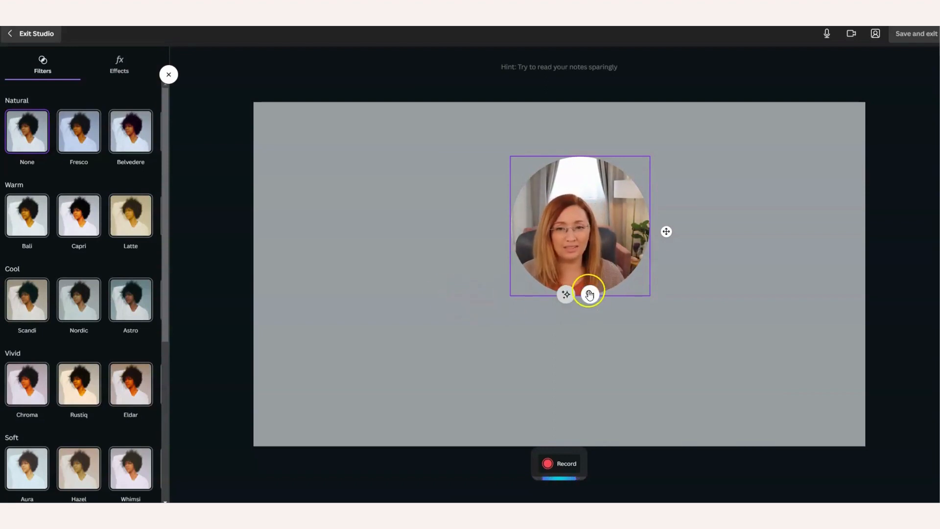
click(590, 294)
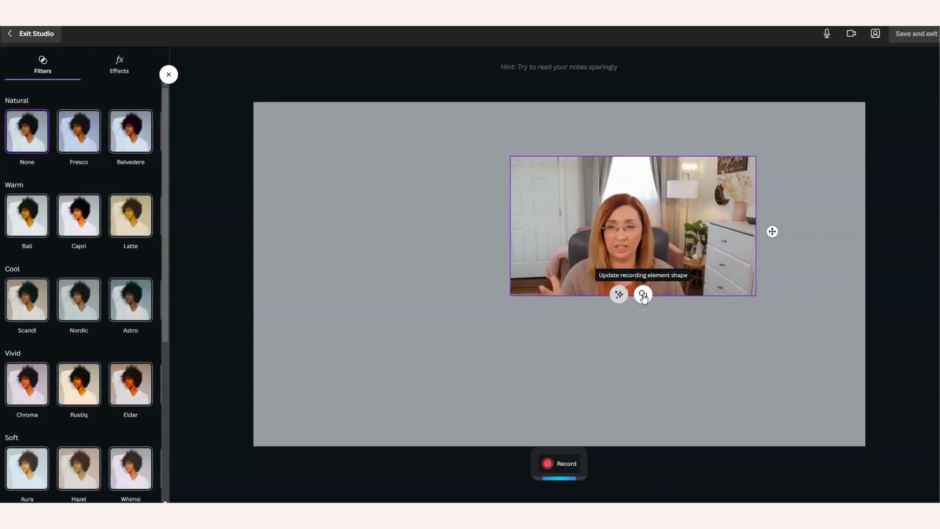
drag(518, 176, 447, 185)
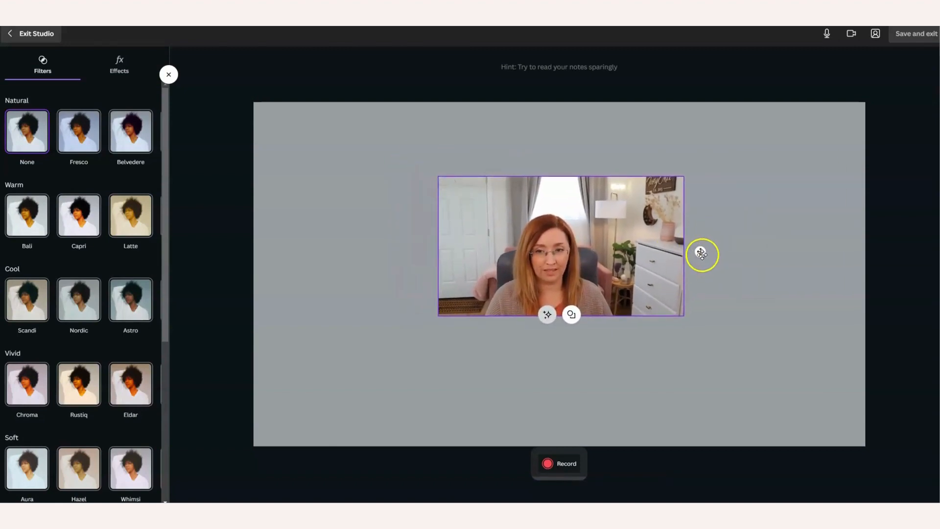
mouse_move(702, 254)
mouse_down()
mouse_move(750, 264)
mouse_move(706, 248)
mouse_up()
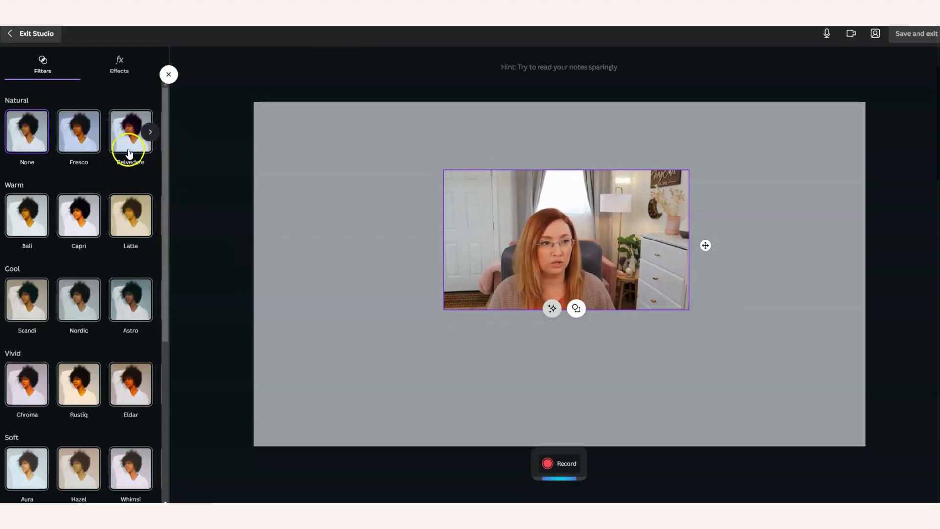
- Look over the available camera effects and filters without applying any
click(108, 78)
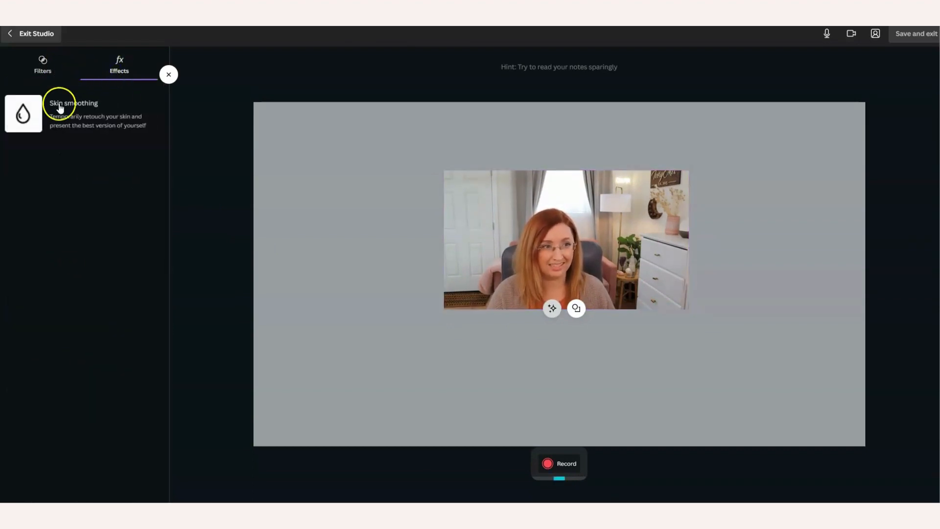
click(41, 69)
click(167, 74)
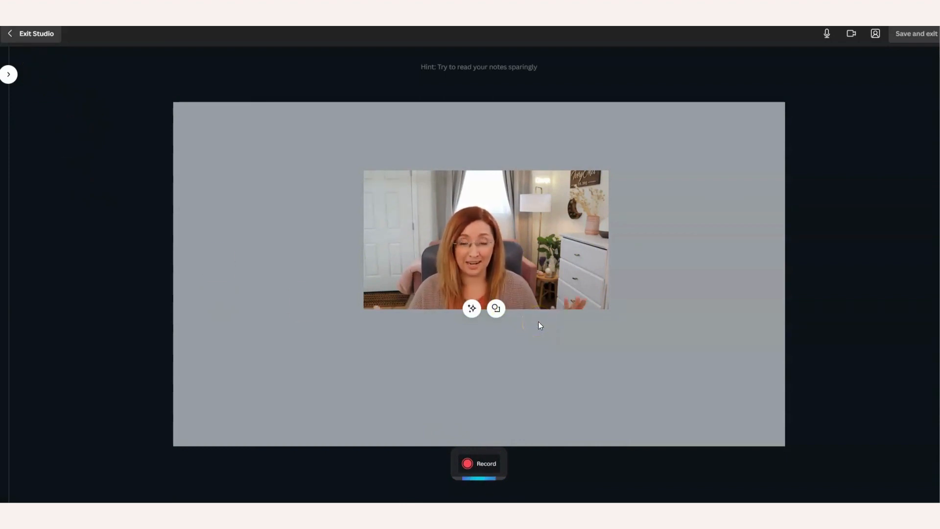
- Record a webcam clip of about 15 seconds and save it to the Intro page
click(487, 466)
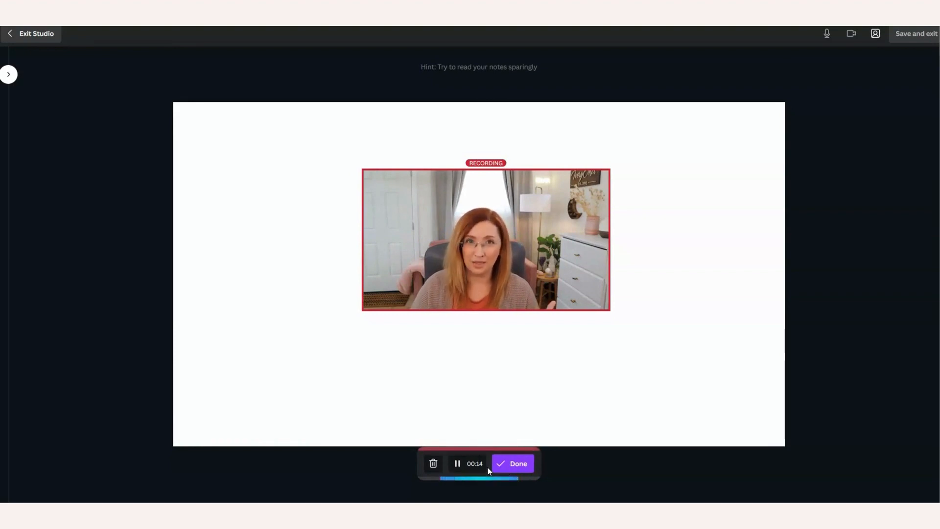
click(517, 463)
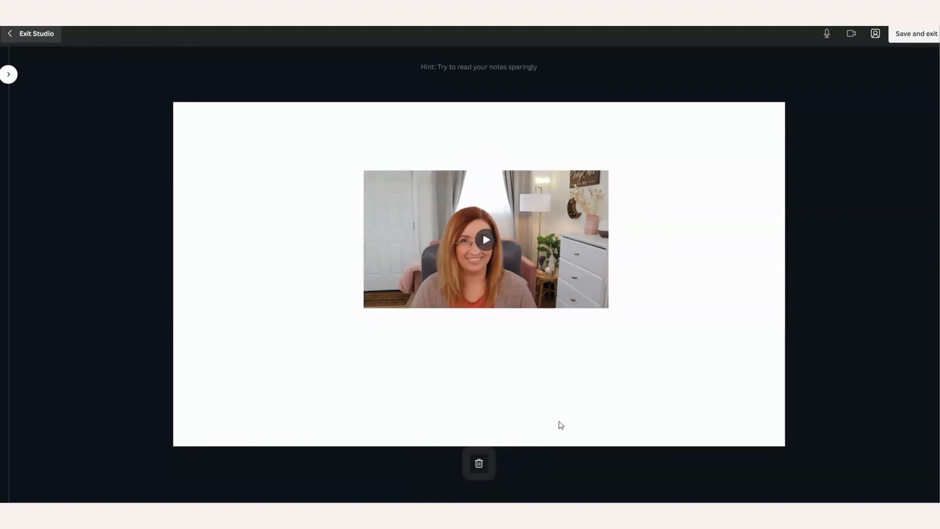
click(910, 35)
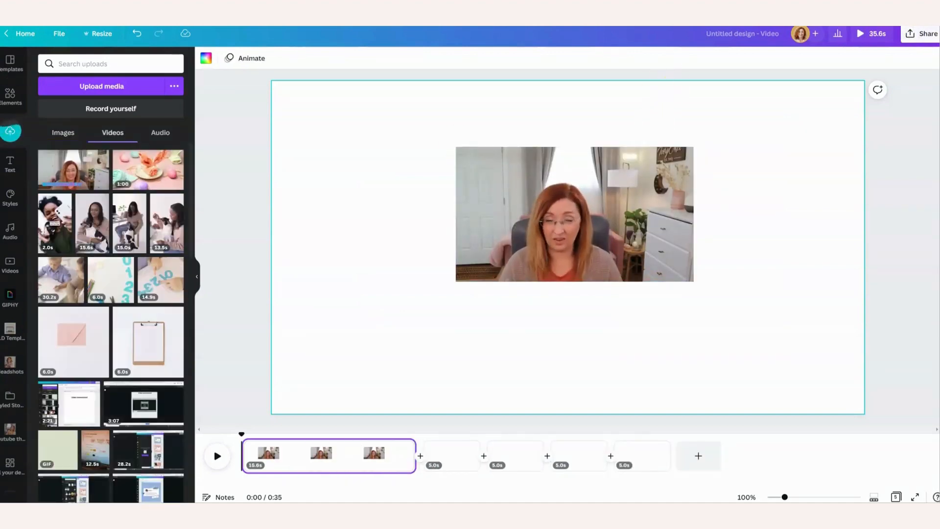
- Enlarge the recorded webcam clip on the Intro page until it fills the whole canvas
click(552, 169)
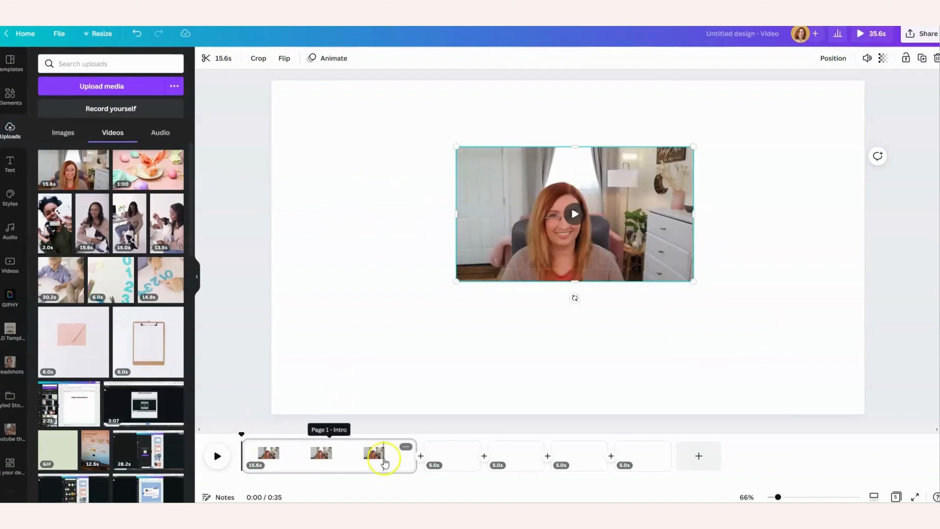
click(896, 496)
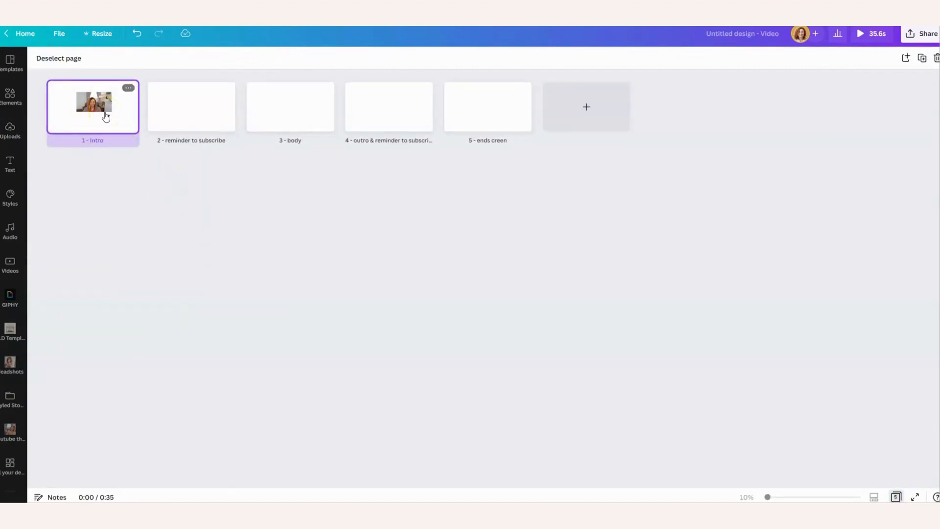
double_click(106, 115)
drag(459, 148, 269, 82)
drag(357, 174, 361, 172)
drag(698, 320, 872, 411)
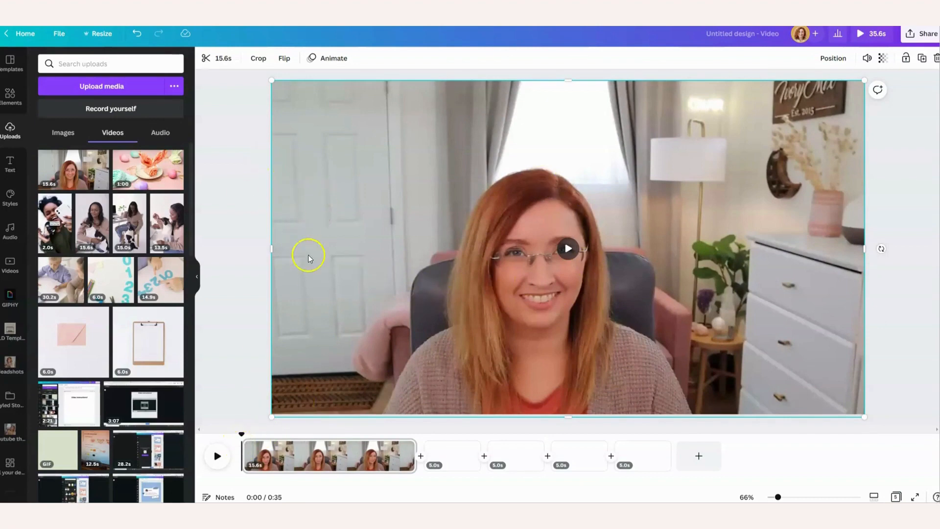
- Trim the Intro clip to 8.4 seconds and play it back from the beginning
drag(247, 449, 309, 454)
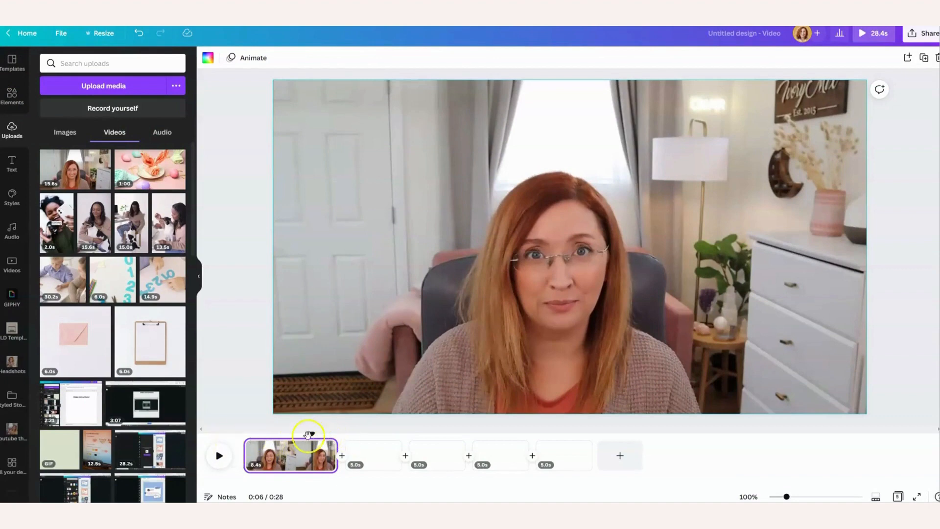
drag(313, 432, 247, 434)
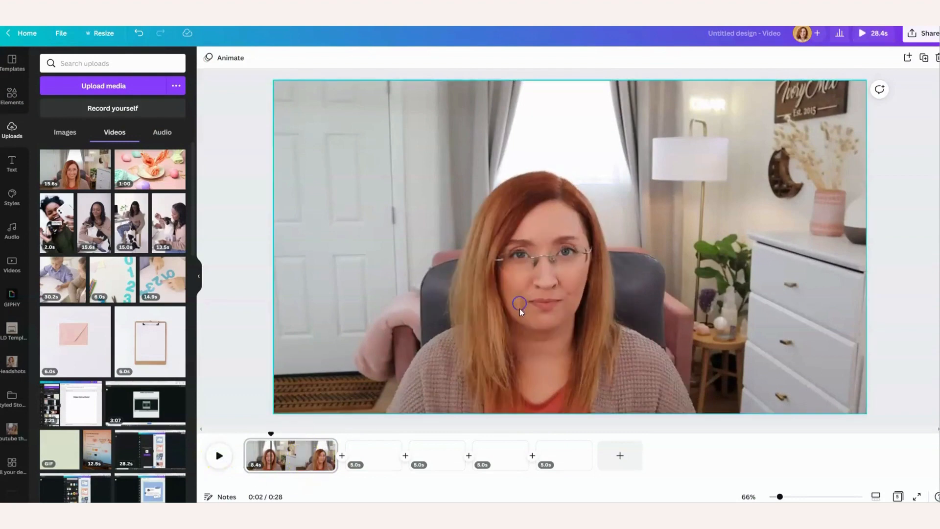
click(272, 431)
drag(273, 432, 245, 428)
click(219, 453)
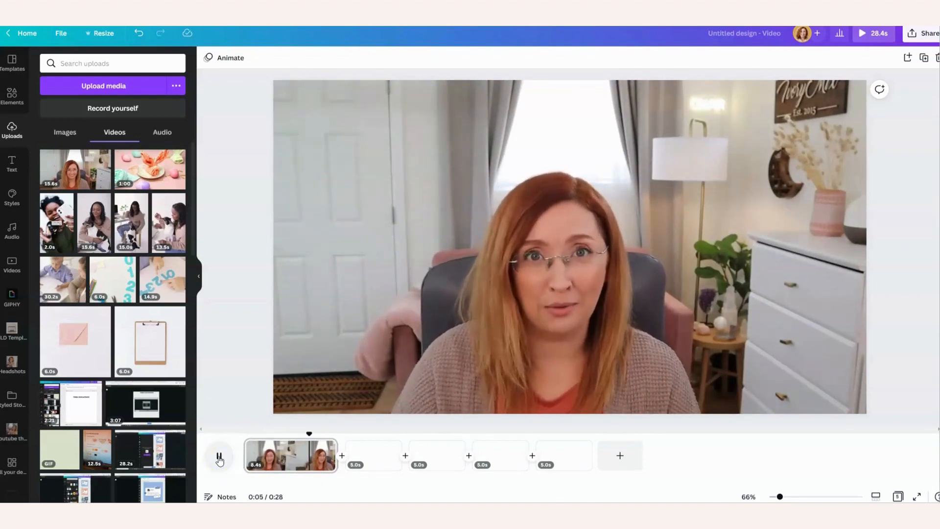
- Split the Intro clip at about 6.4 seconds and delete the leftover end part
click(219, 457)
right_click(317, 455)
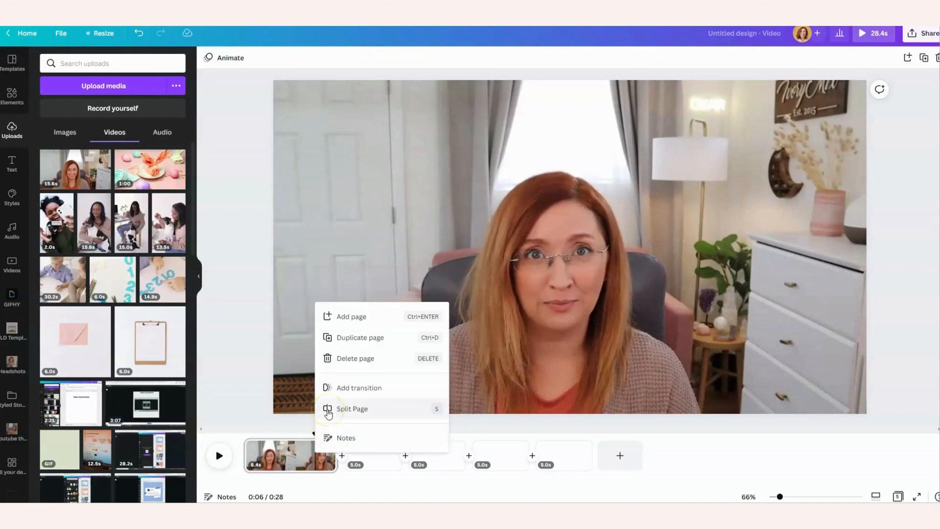
click(328, 414)
right_click(335, 448)
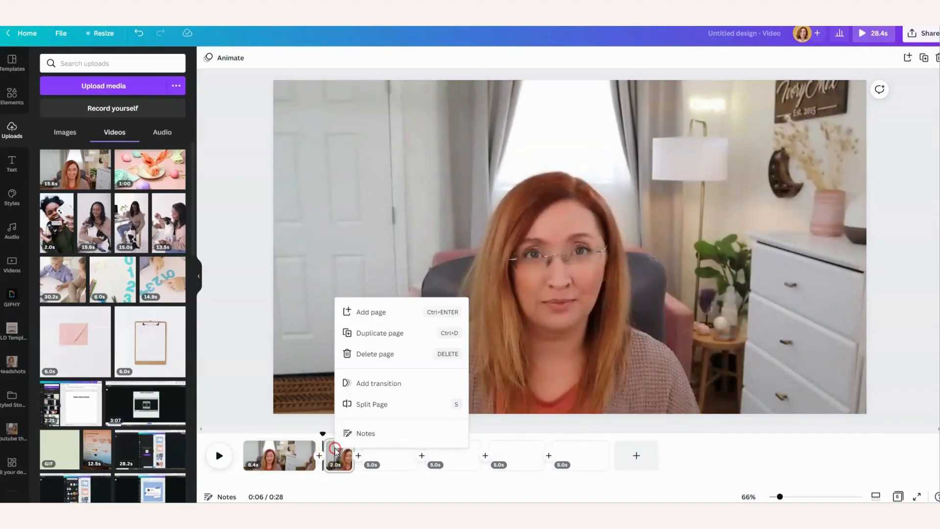
click(363, 354)
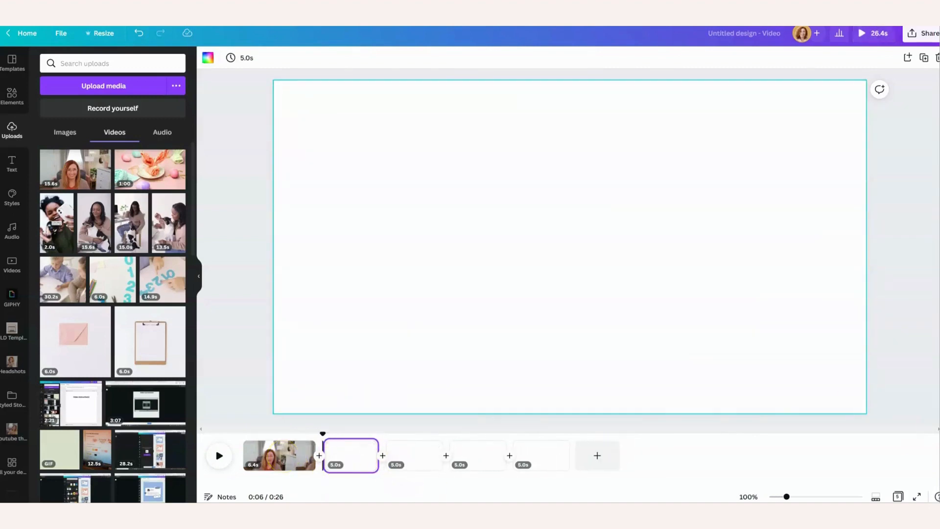
- Record a webcam clip of about 12 seconds in a rectangular frame and save it to the "reminder to subscribe" page
click(897, 496)
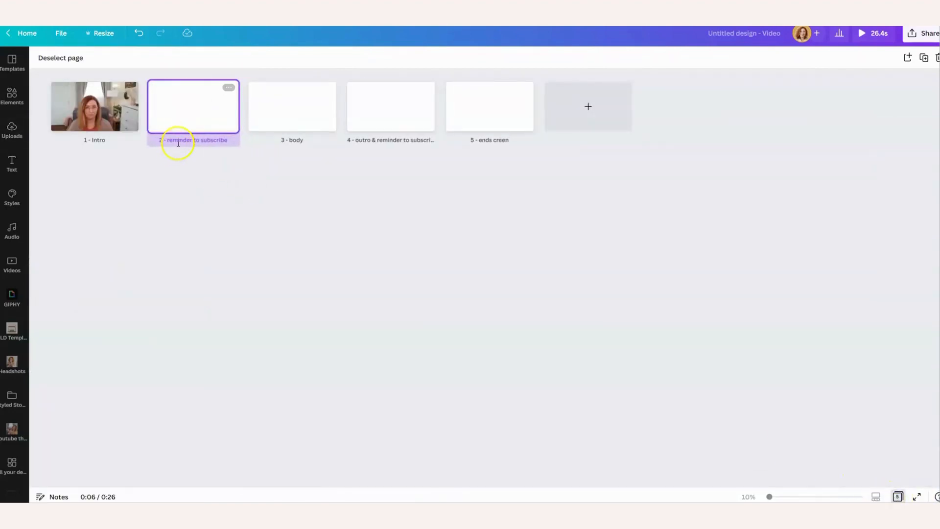
double_click(197, 120)
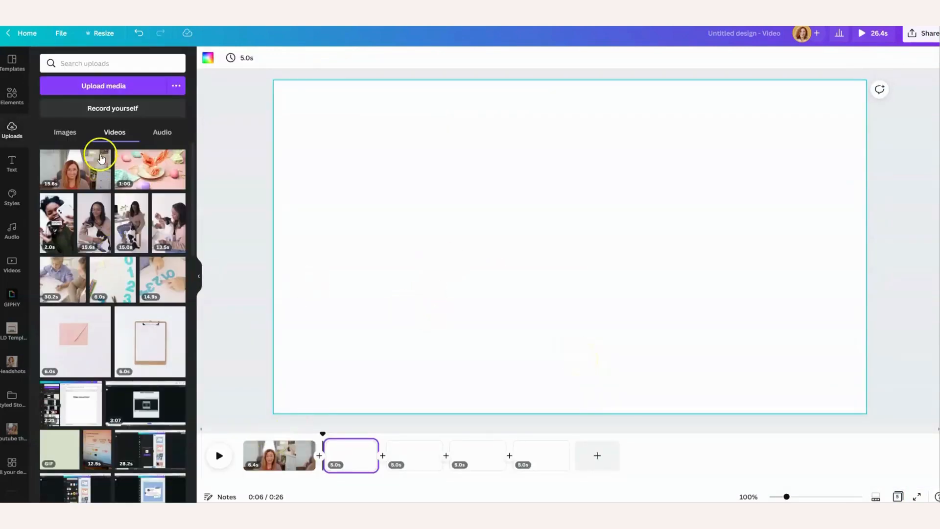
click(119, 107)
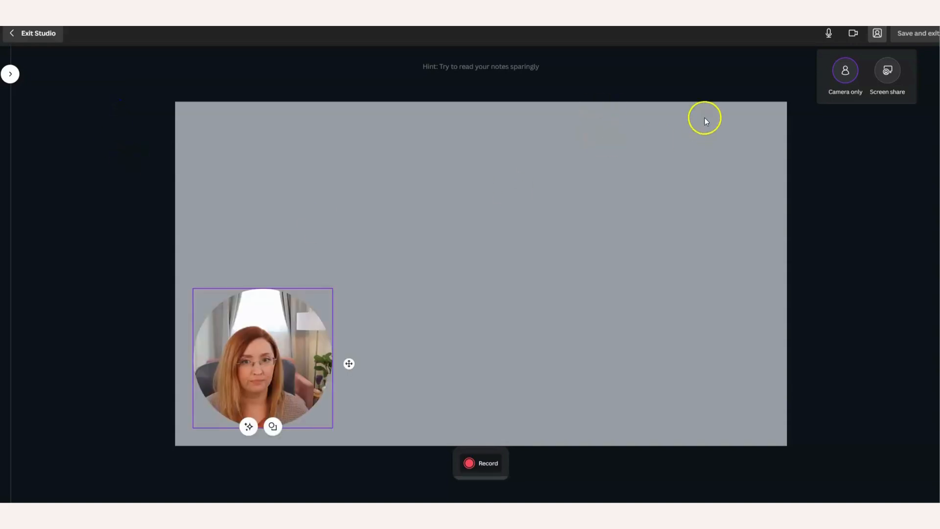
click(272, 426)
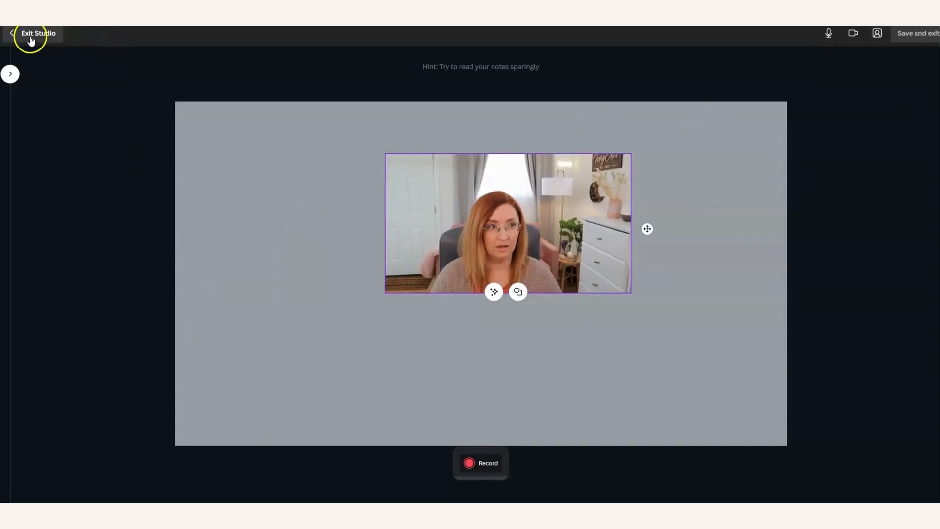
click(479, 464)
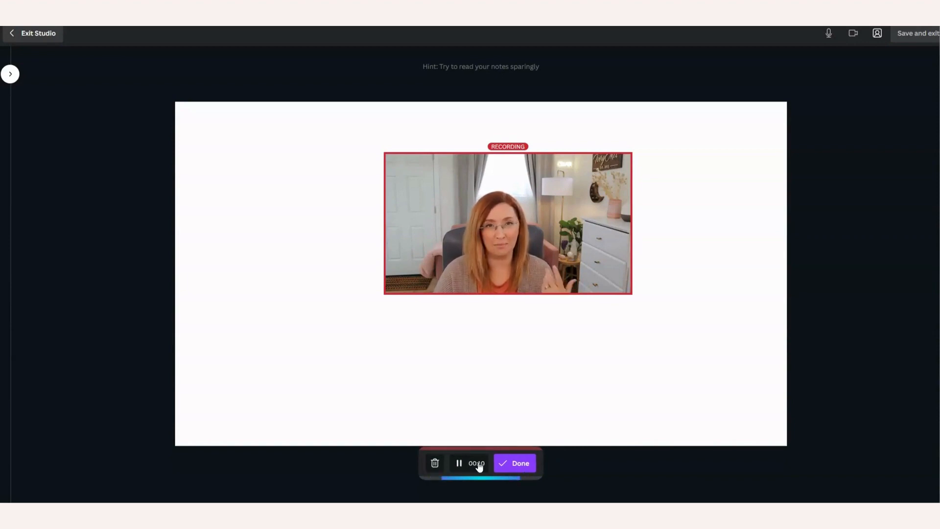
click(479, 465)
click(518, 464)
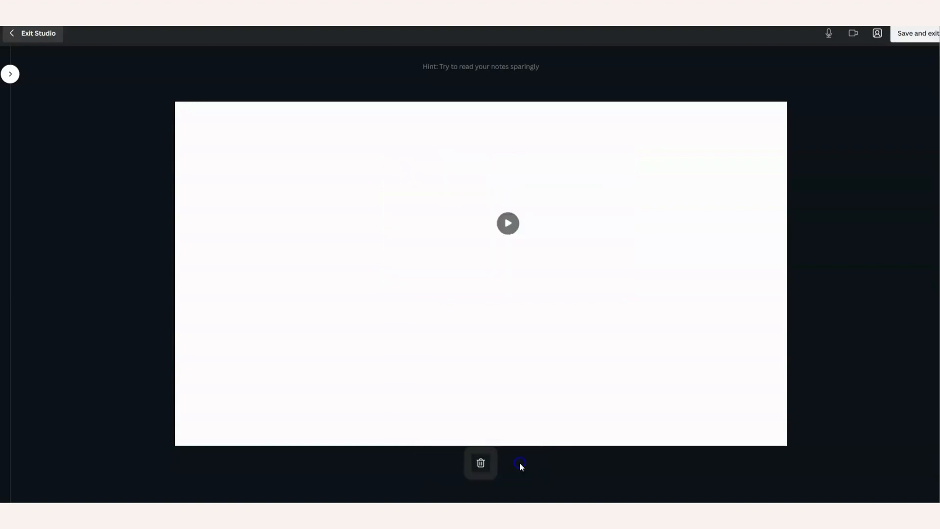
click(929, 38)
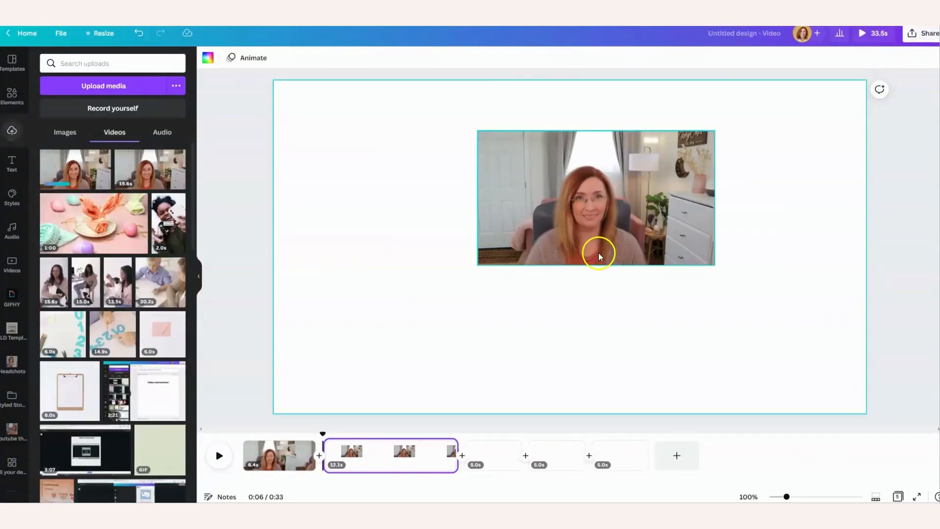
- Enlarge the new webcam clip on the "reminder to subscribe" page until it fills the whole canvas
click(568, 165)
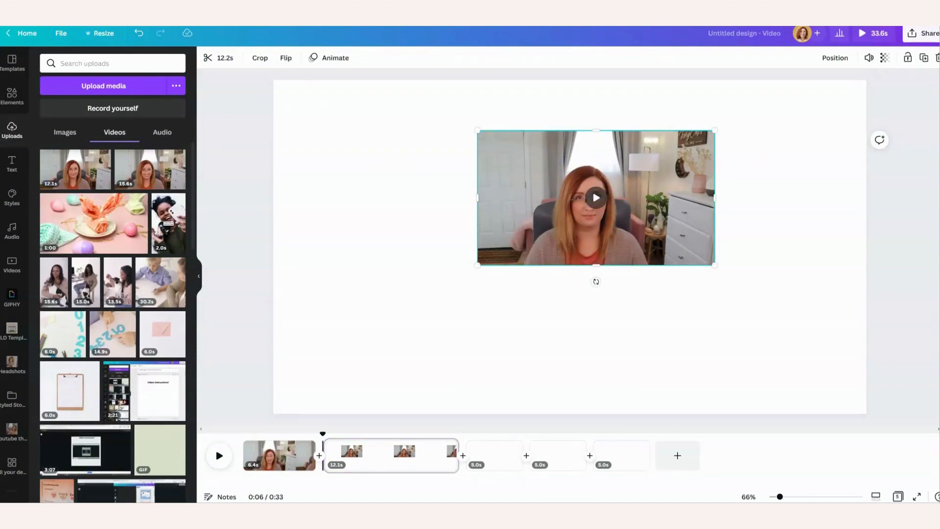
drag(478, 265, 222, 440)
drag(374, 337, 422, 342)
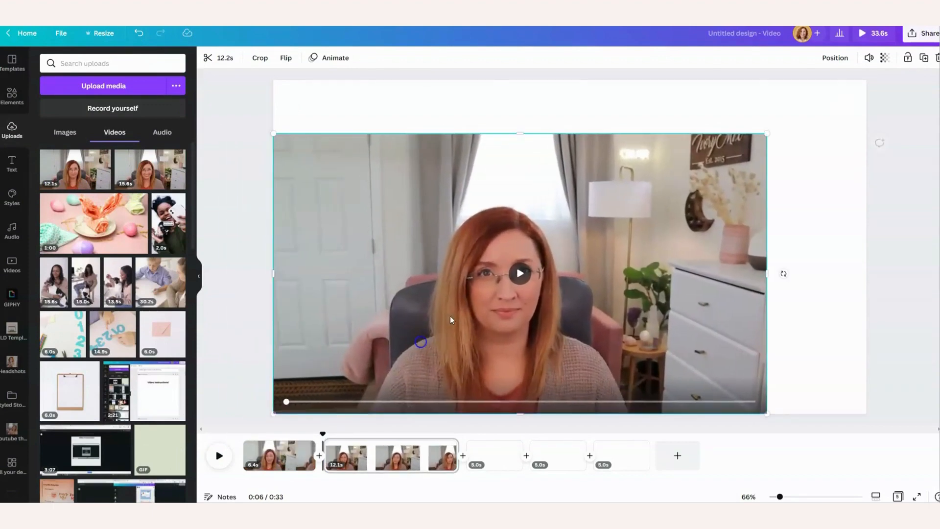
drag(767, 133, 875, 86)
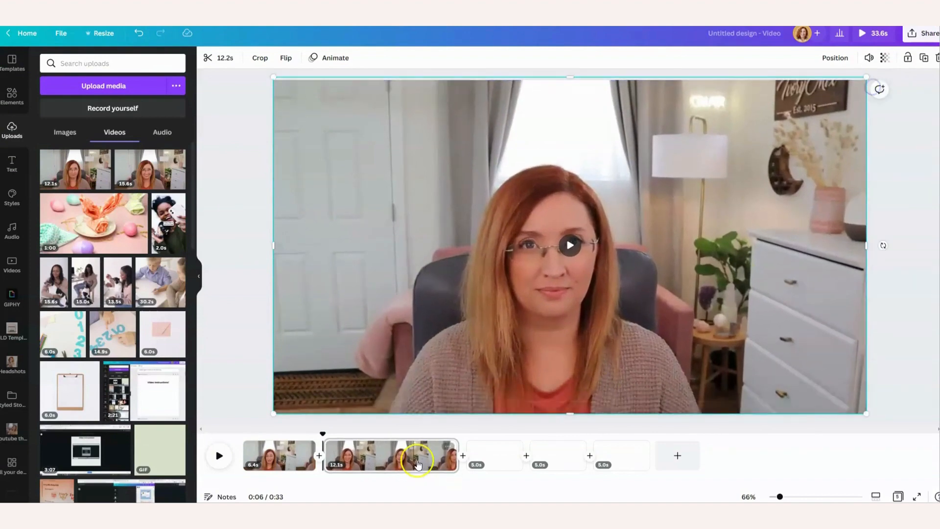
- Try a Circle Wipe transition between the Intro and "reminder to subscribe" pages and reset it to None
click(320, 449)
click(138, 36)
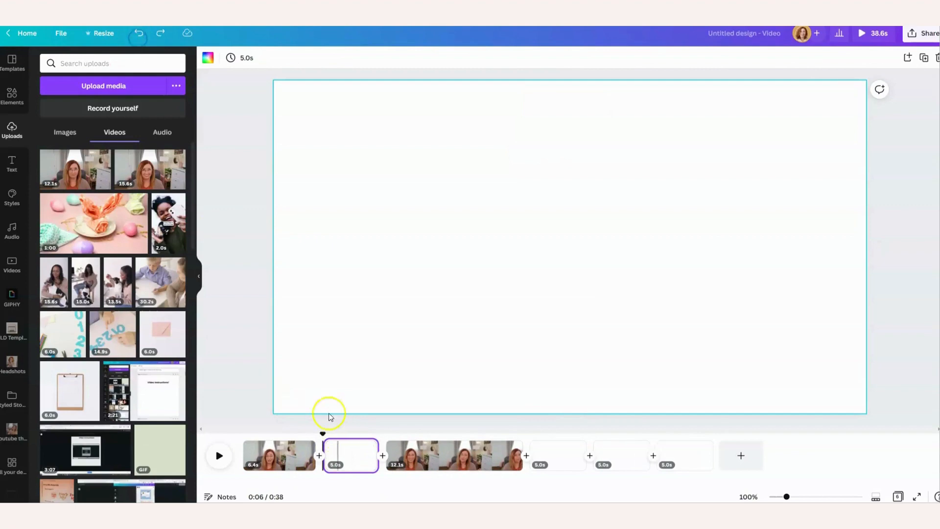
click(319, 461)
click(100, 91)
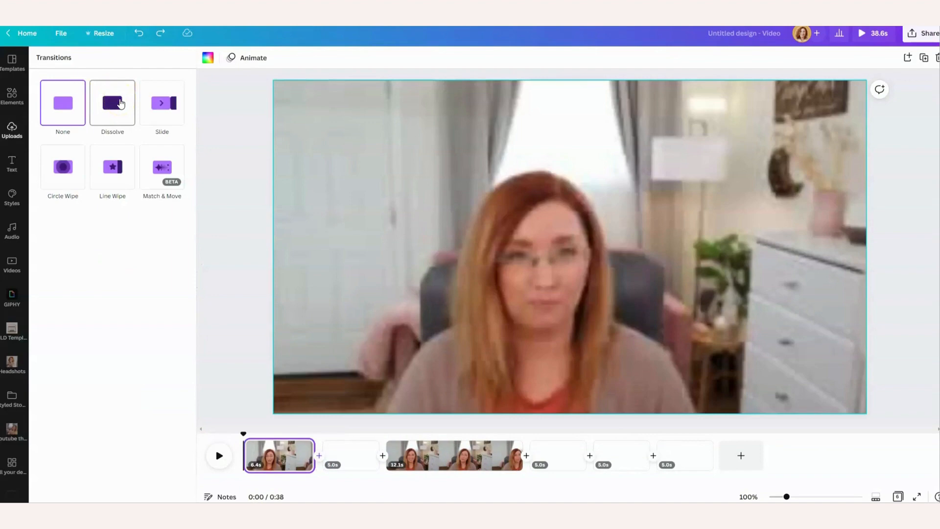
click(95, 37)
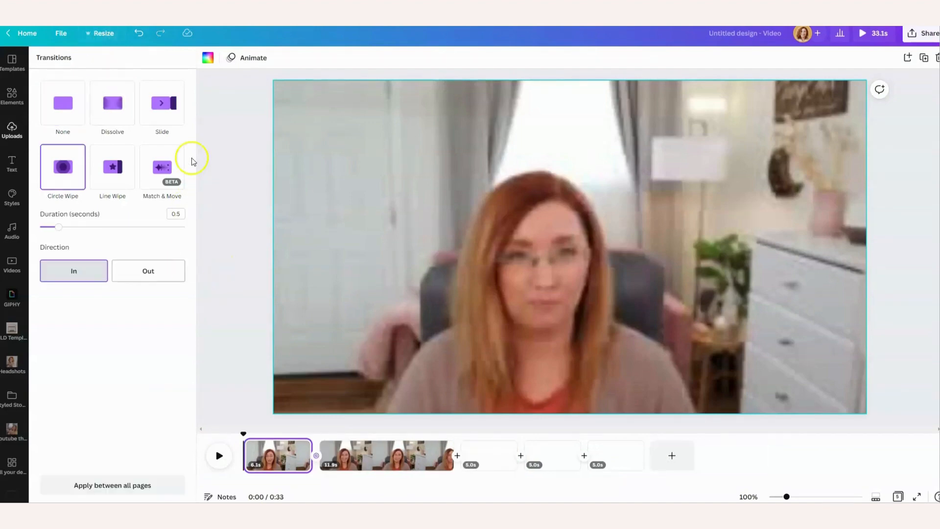
click(72, 104)
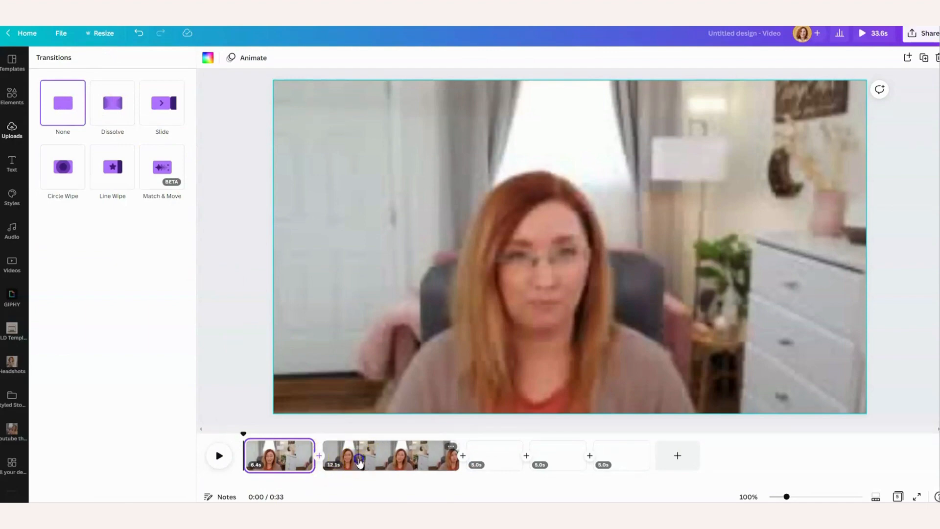
- Scale the "reminder to subscribe" clip beyond the canvas and reposition it for a closer framing of the speaker
click(359, 462)
click(425, 246)
click(424, 245)
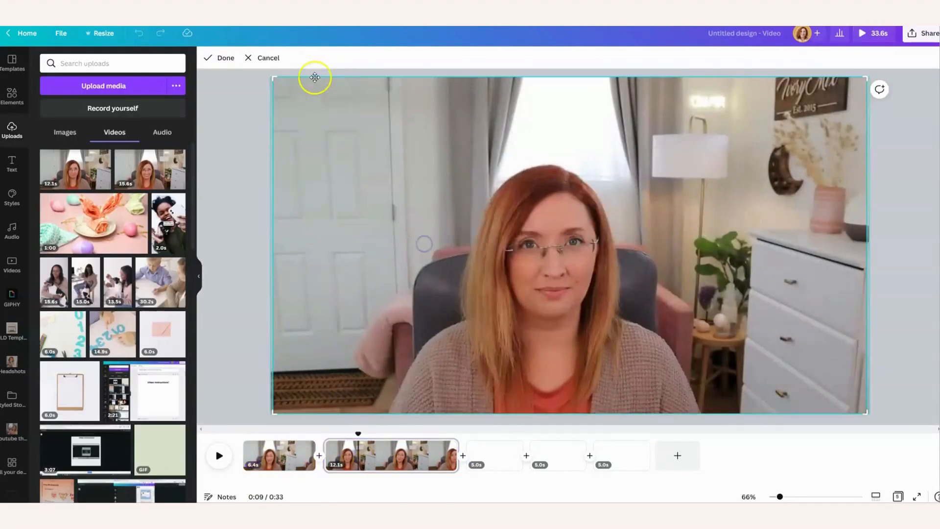
click(216, 137)
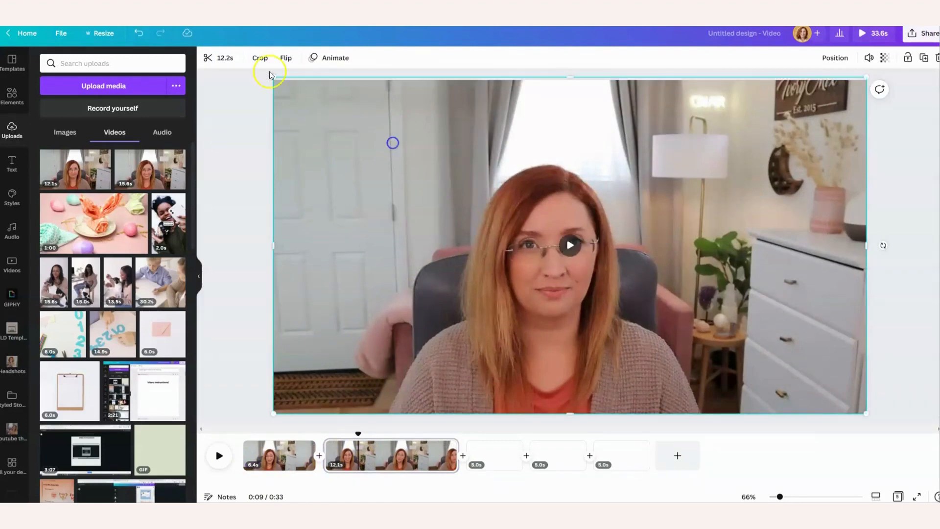
drag(272, 76, 105, 34)
drag(574, 234, 592, 244)
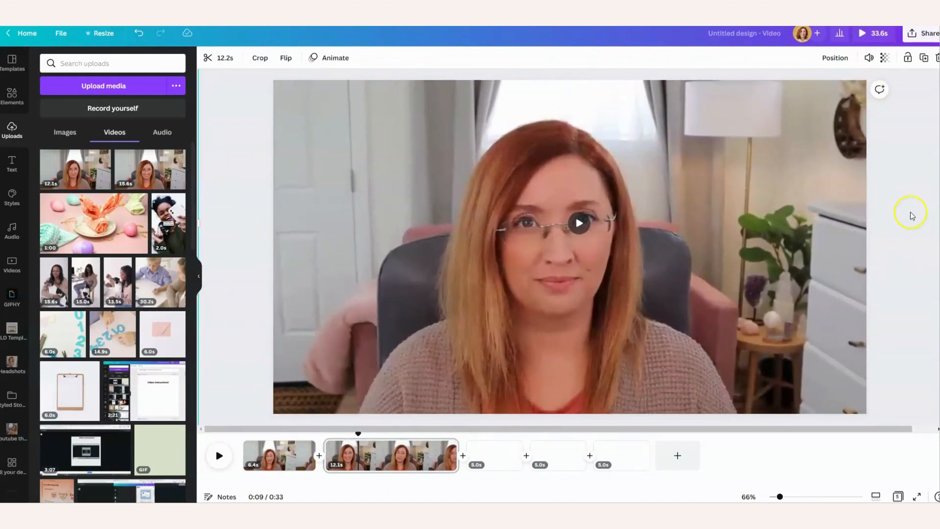
click(912, 215)
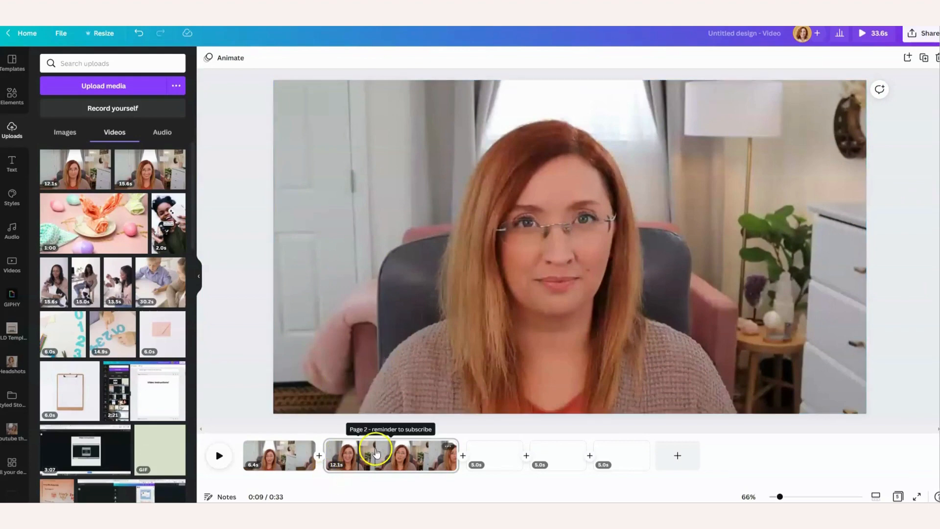
- Play back the cut from the Intro clip to the "reminder to subscribe" clip to check the change in framing
click(300, 457)
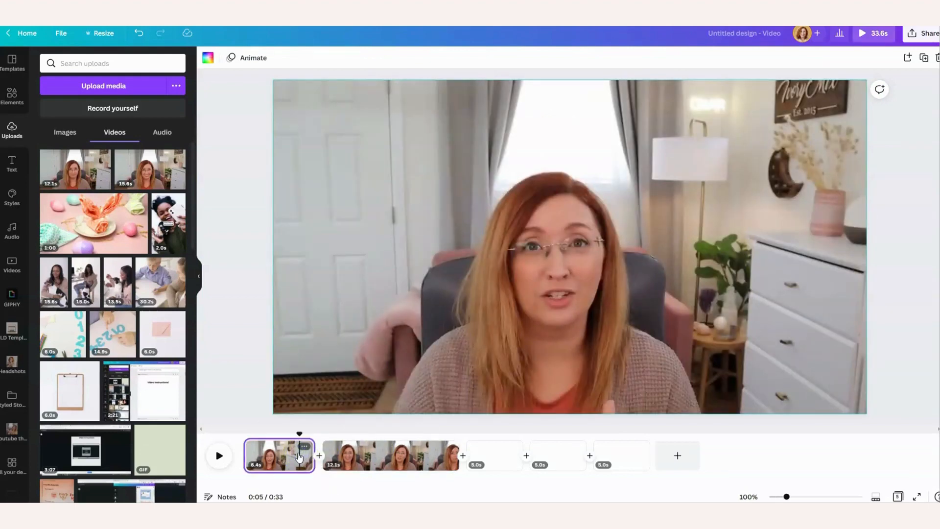
click(228, 455)
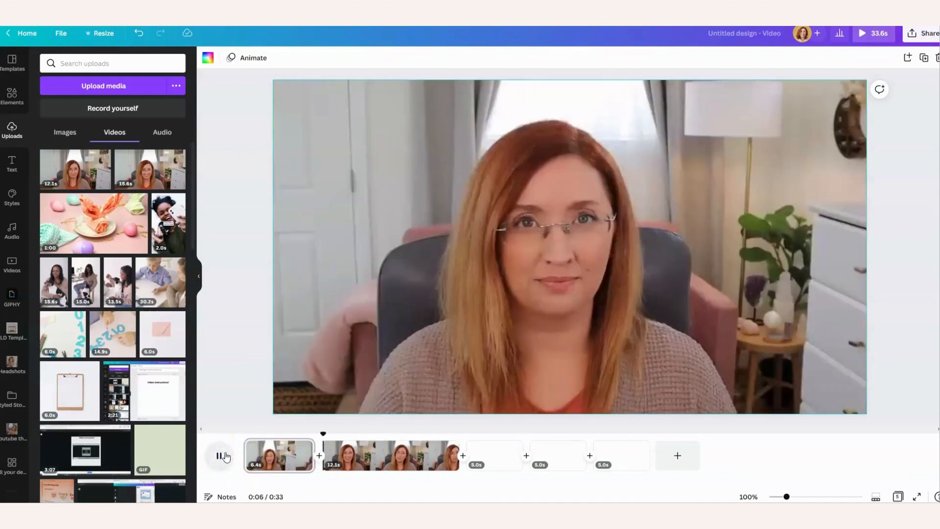
click(220, 454)
click(343, 458)
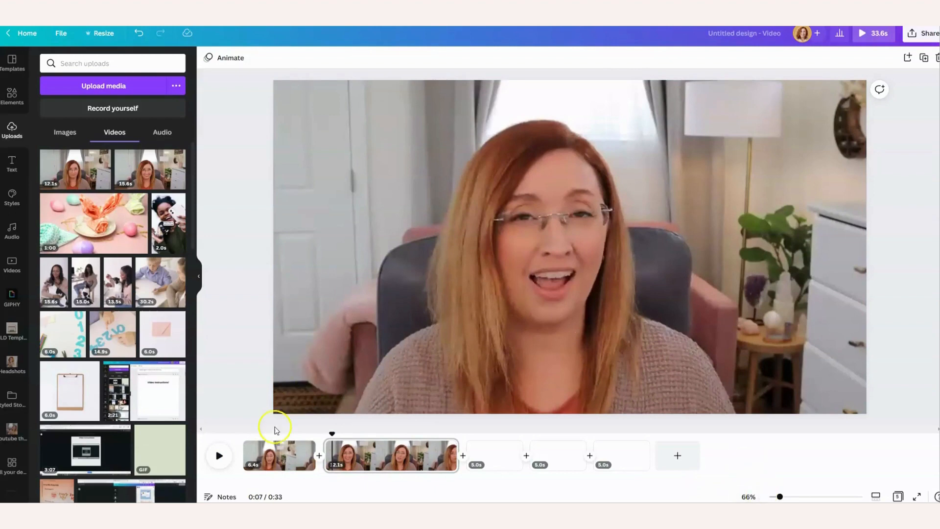
- Try adding two blank pages in the page overview and moving them behind the body page
click(898, 497)
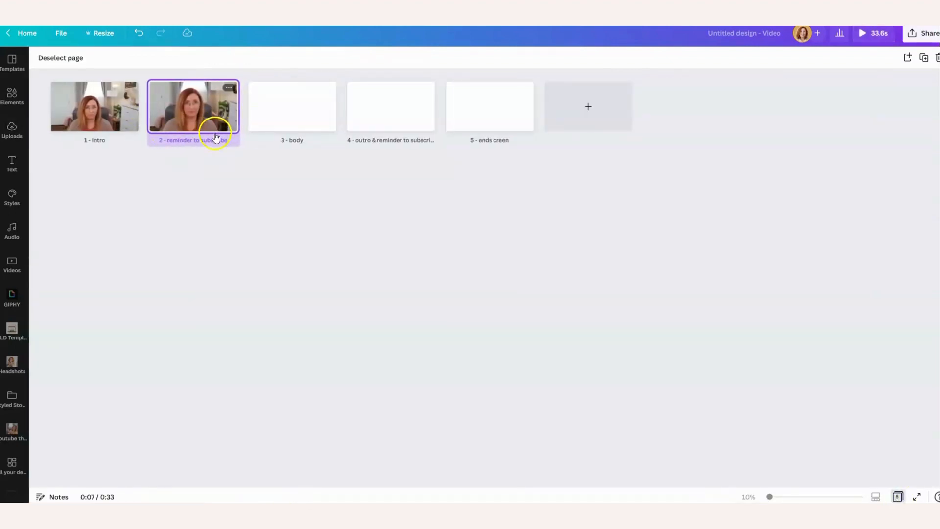
click(314, 109)
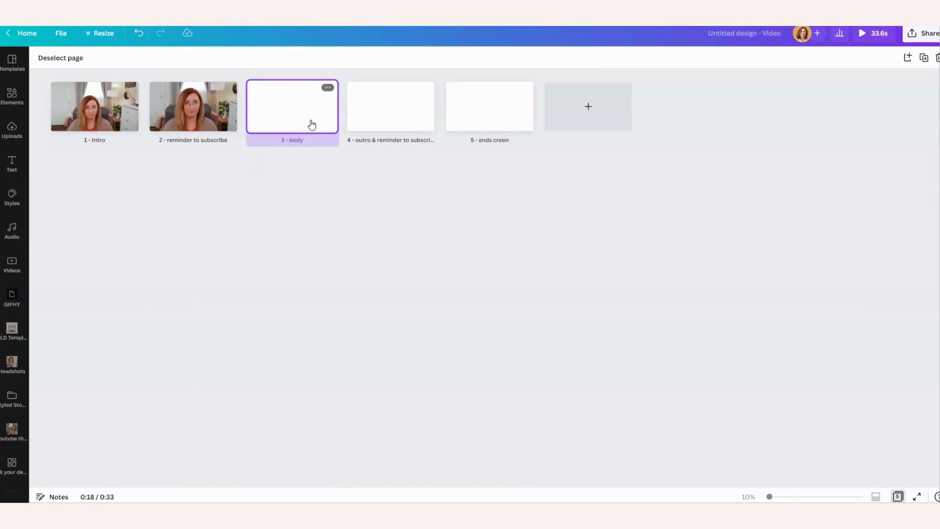
click(583, 117)
drag(581, 119, 346, 109)
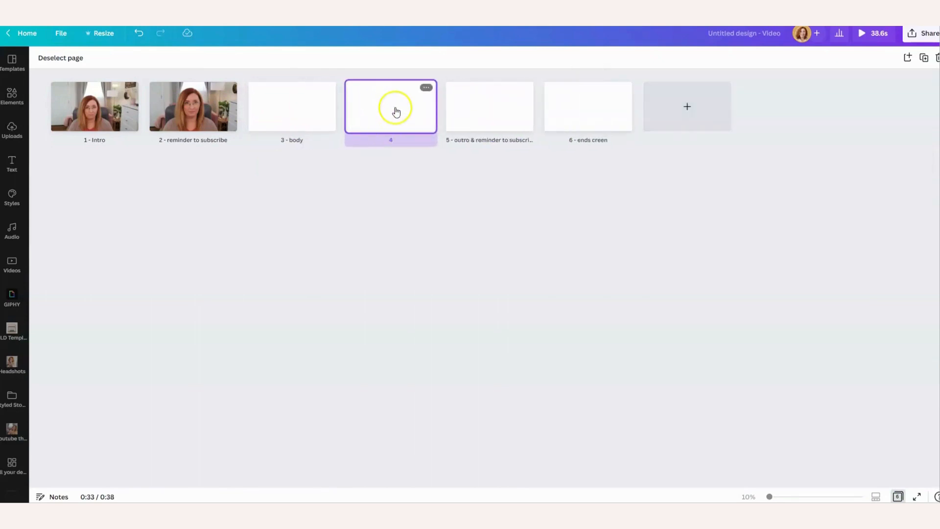
click(659, 123)
drag(671, 114, 461, 111)
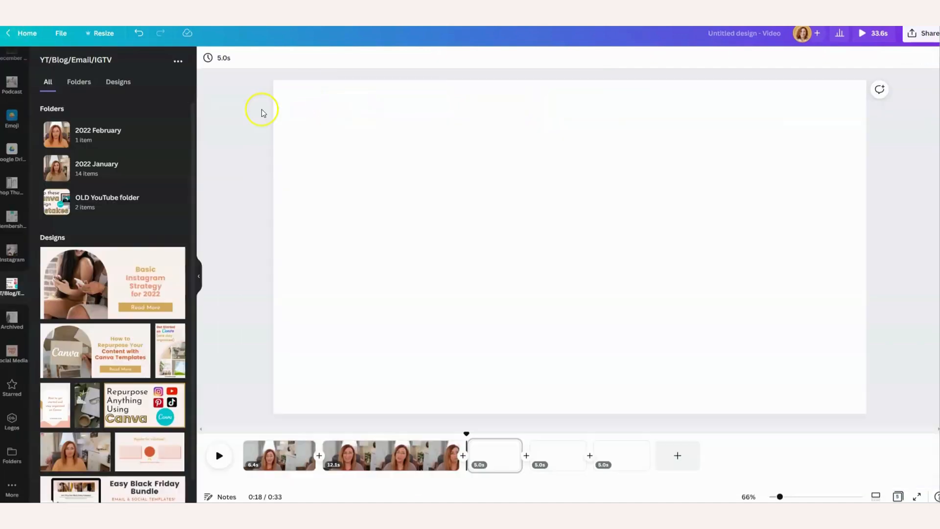
- Set the body page's background to the light pink from the Ivory Mix brand color palette
scroll(19, 168, down, 5)
scroll(19, 171, up, 5)
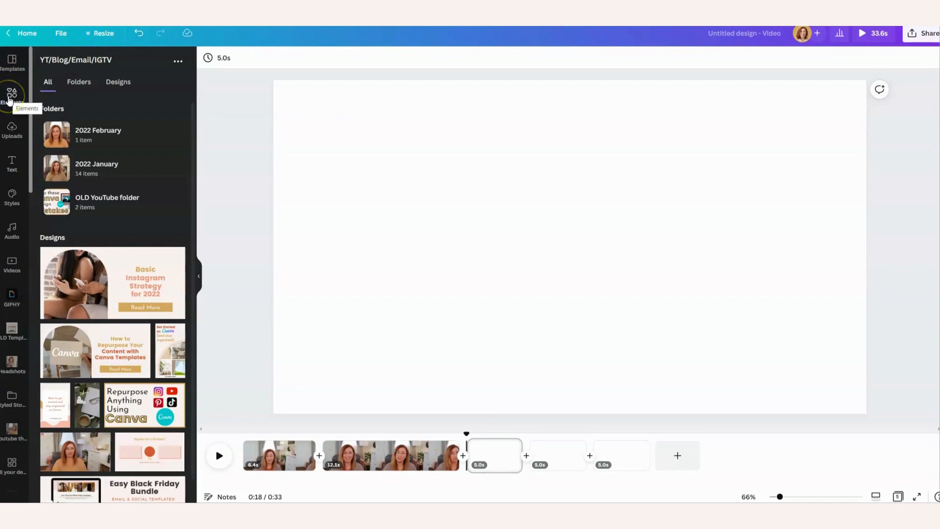
click(396, 160)
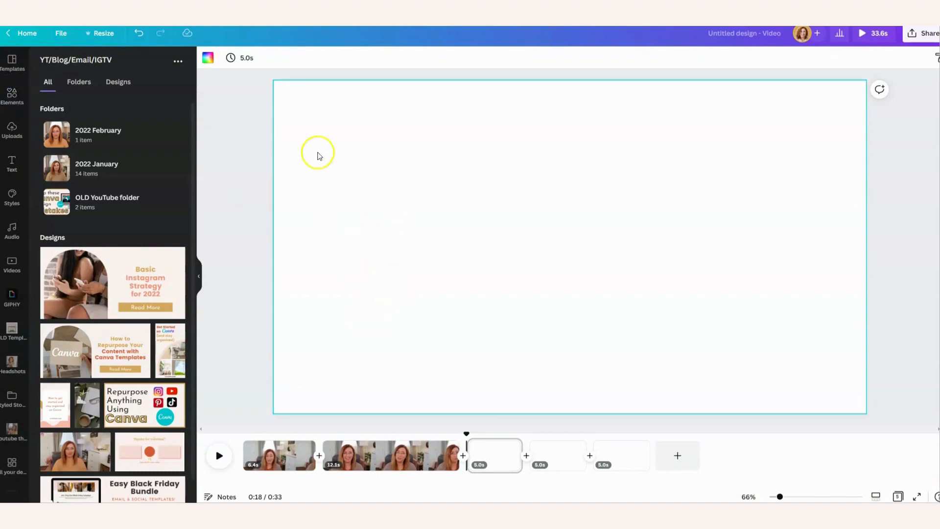
click(208, 59)
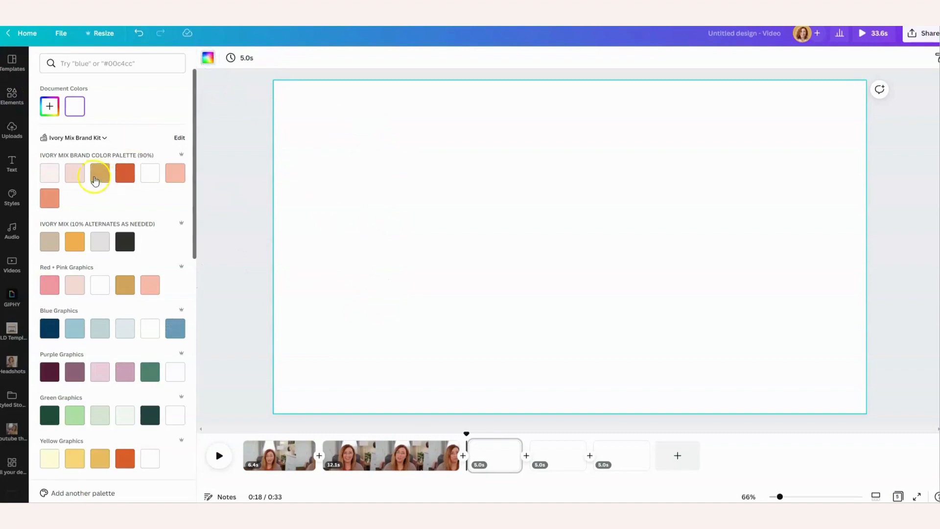
click(77, 177)
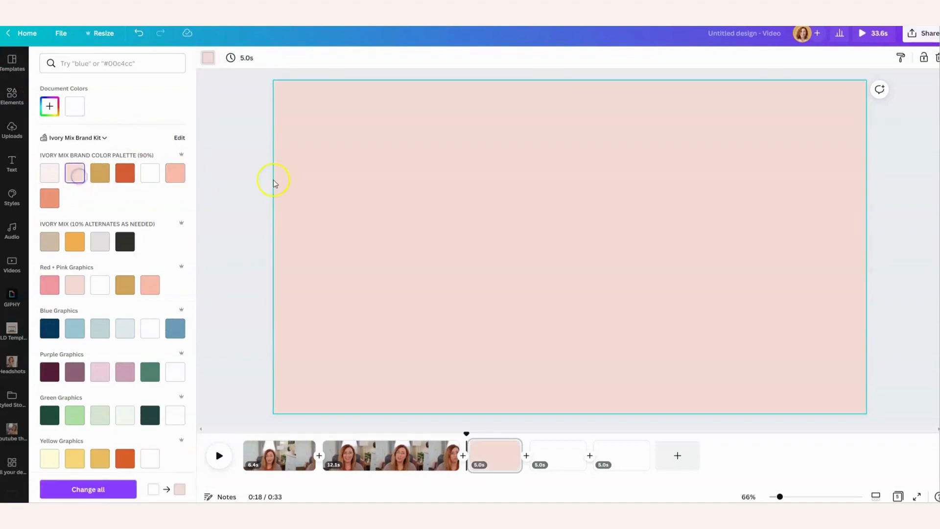
click(250, 183)
- Add the heading "How to record a YouTube Video in Canva" and move it to the top of the body page
click(11, 165)
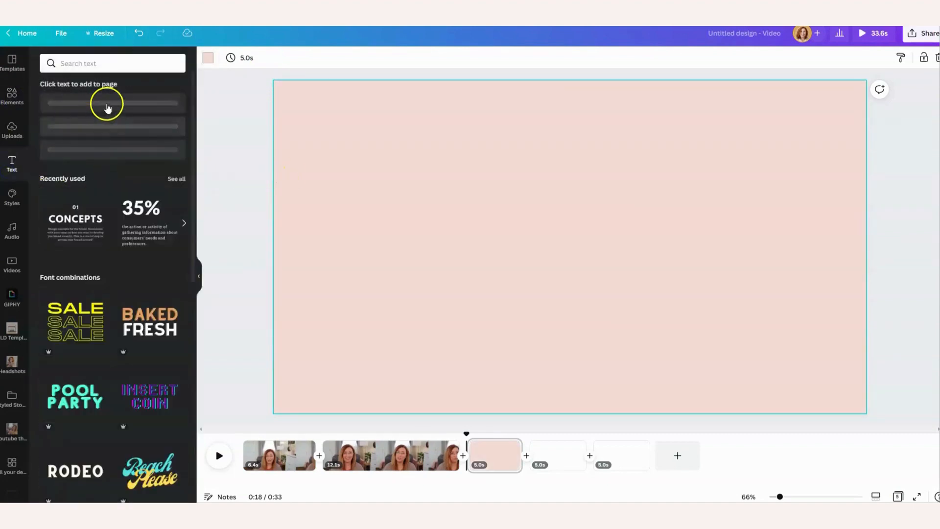
click(83, 109)
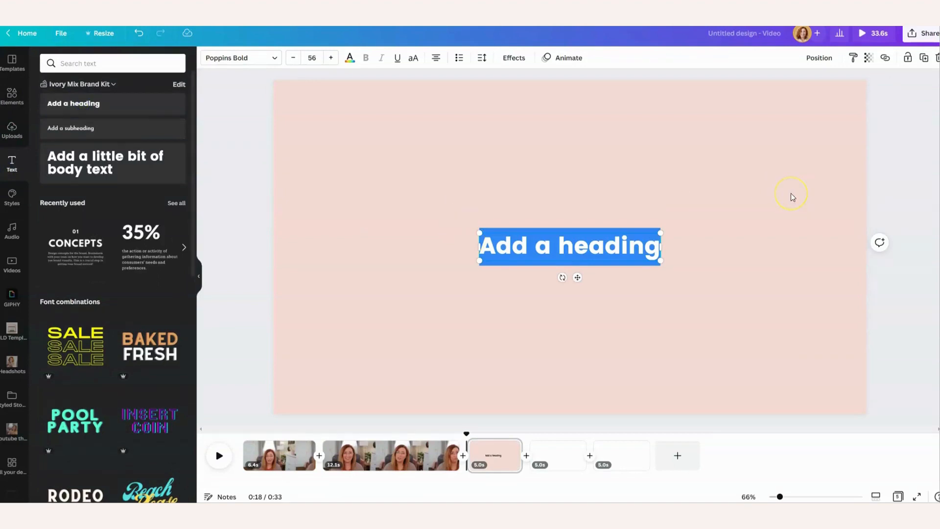
text(How to record a YouTube)
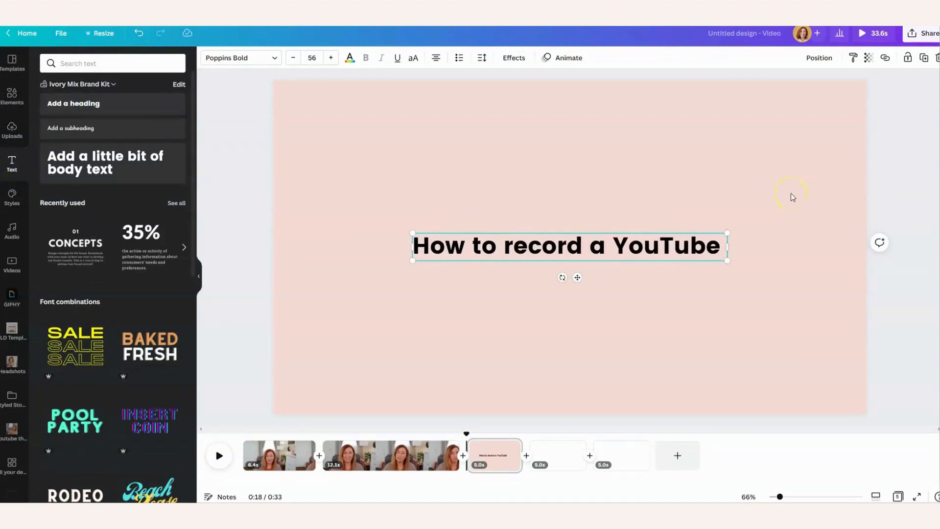
text( Video in Canva)
drag(637, 263, 638, 133)
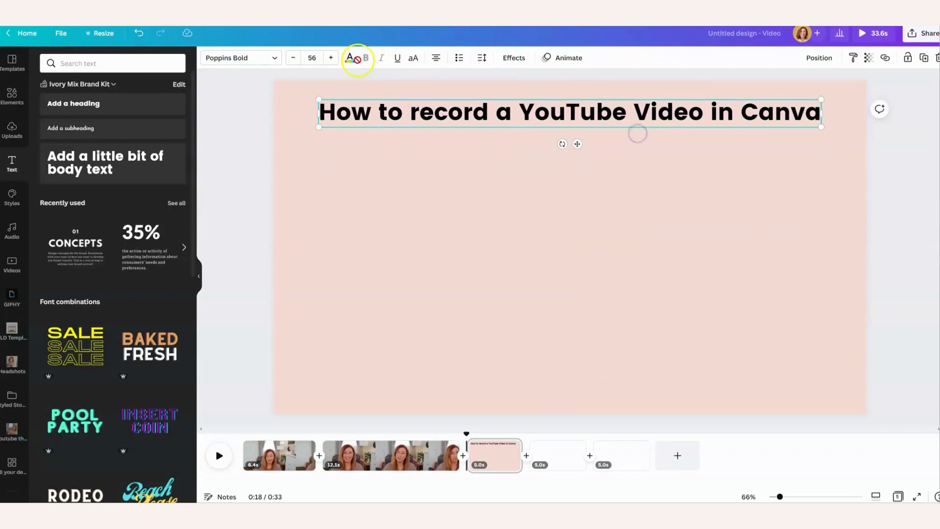
- Color the heading with the orange-red from the Ivory Mix brand color palette
click(356, 59)
click(131, 174)
click(248, 178)
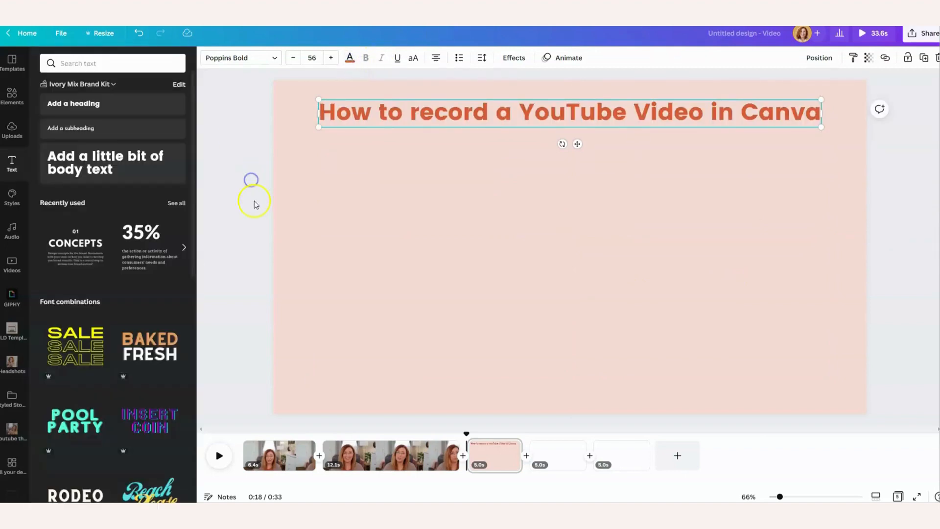
- Add a subheading as a left-aligned bulleted list reading Step 1, Step 2 and Step 3 below the heading
click(79, 132)
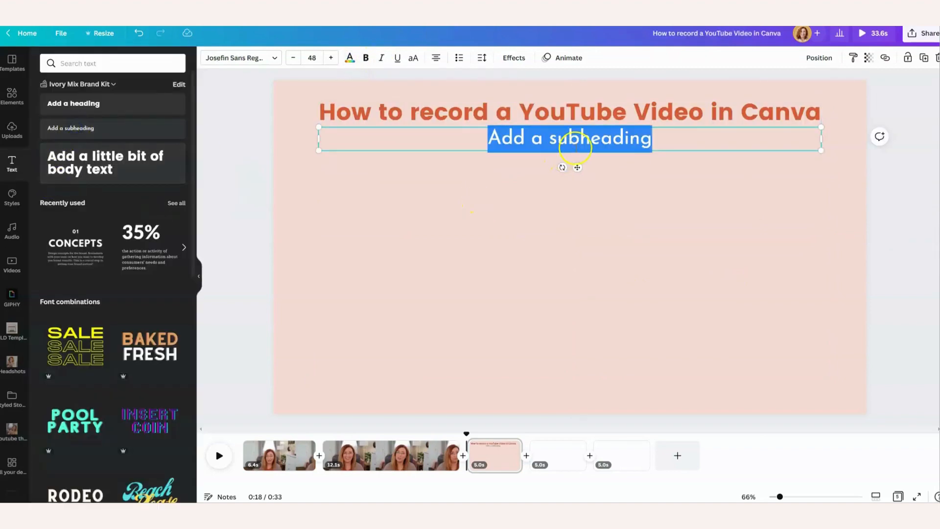
text(Step 1)
key(Return)
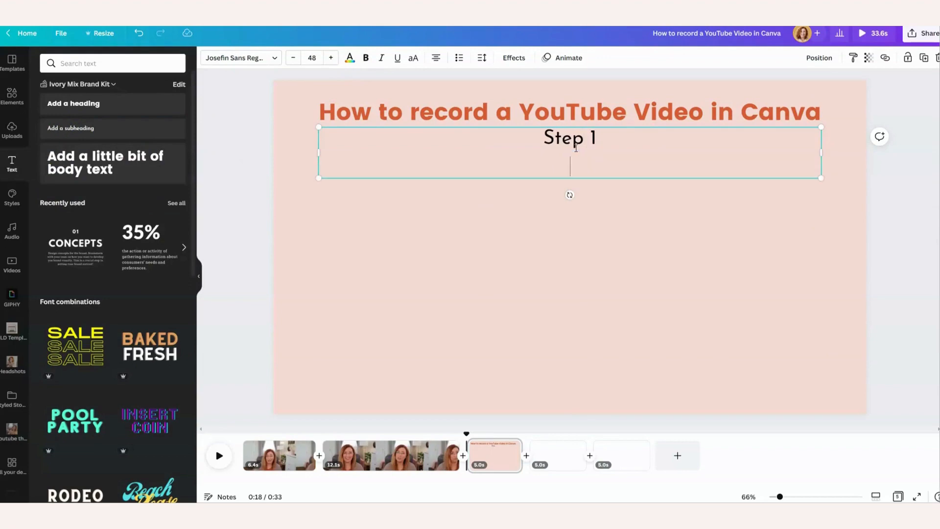
click(435, 57)
click(457, 59)
click(459, 58)
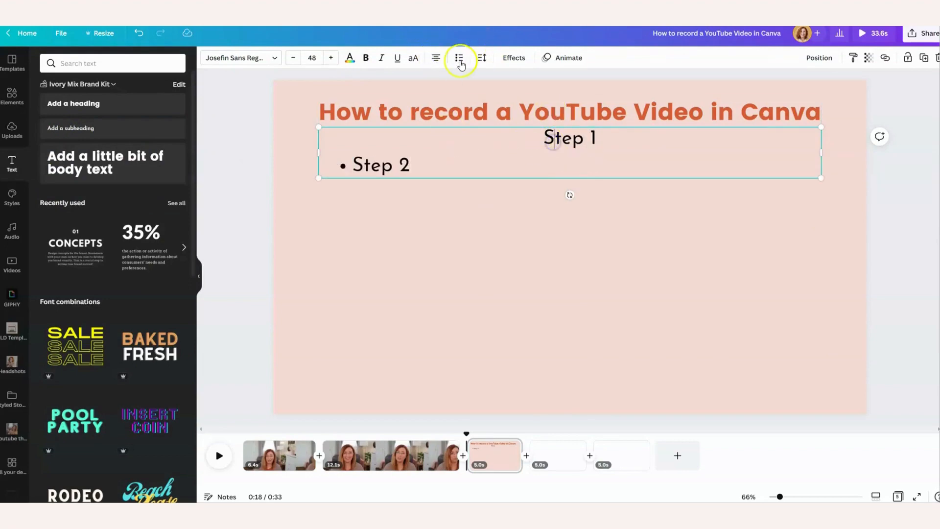
click(439, 60)
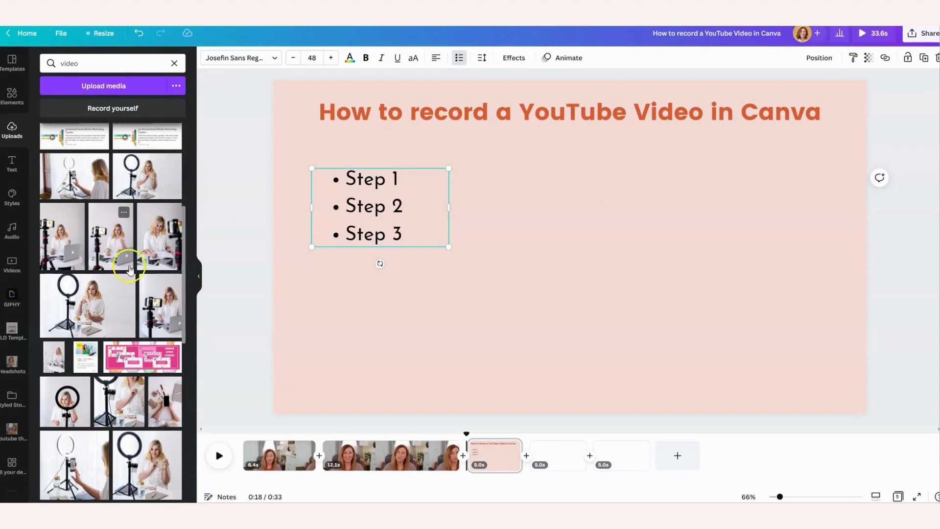
- Insert the uploaded photo of a woman filming with a phone on a tripod and place it right of the step list
click(152, 300)
drag(577, 122, 576, 162)
drag(603, 232, 718, 224)
click(546, 302)
click(382, 204)
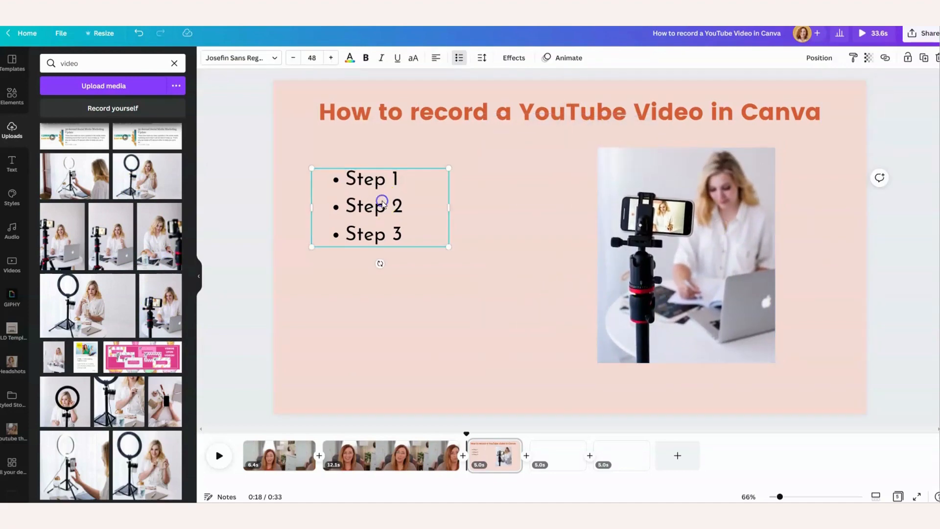
click(242, 187)
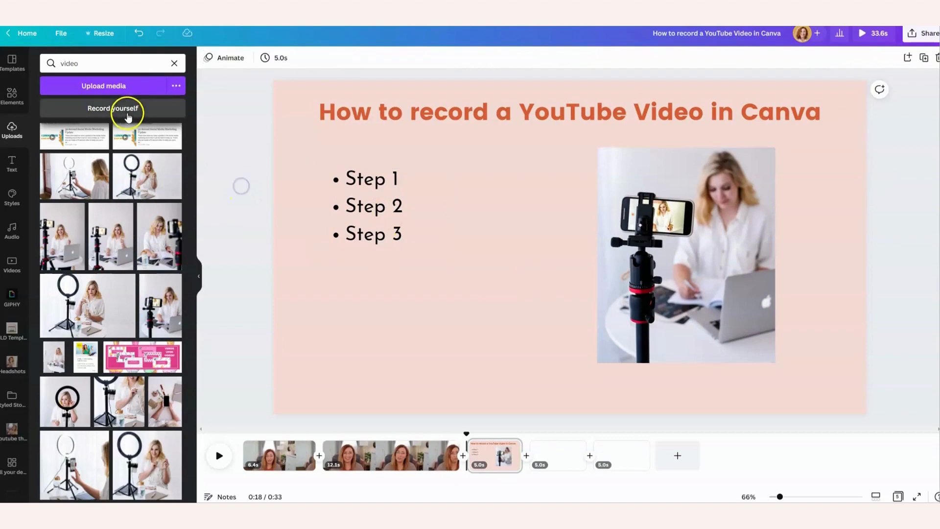
- Record a camera-only clip in a circular frame over the body page, save it, and move it beside the step list
click(126, 115)
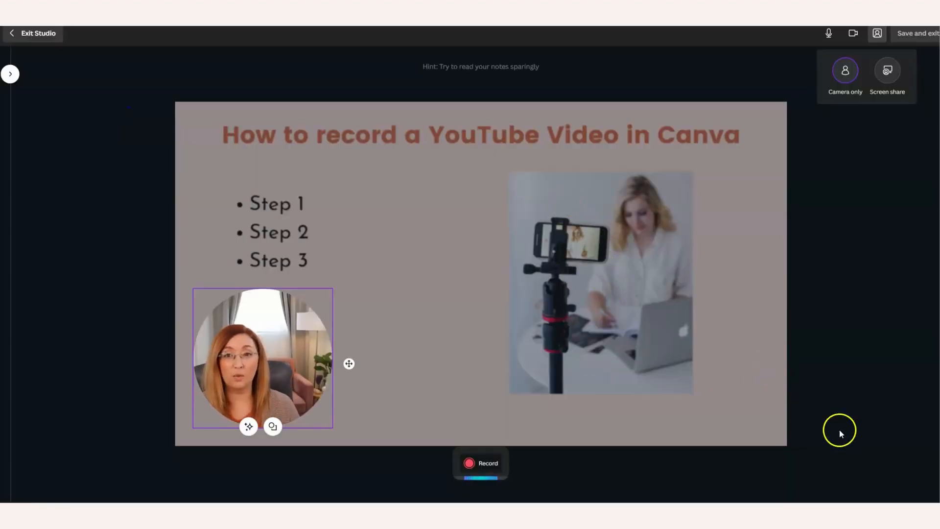
drag(289, 368, 467, 339)
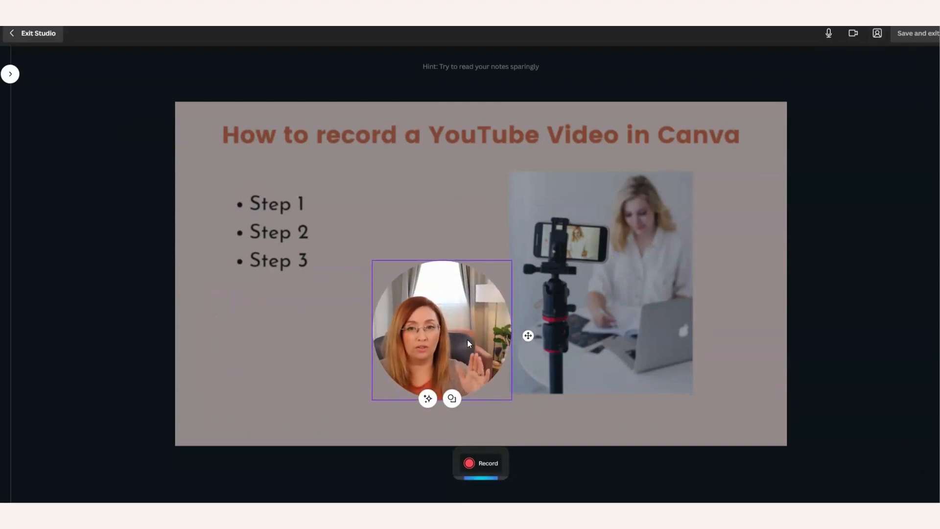
click(454, 349)
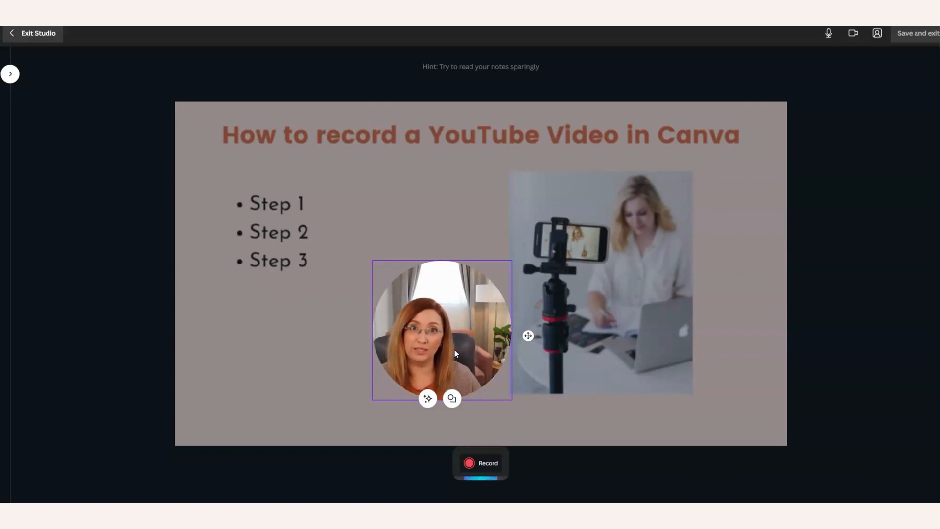
click(481, 463)
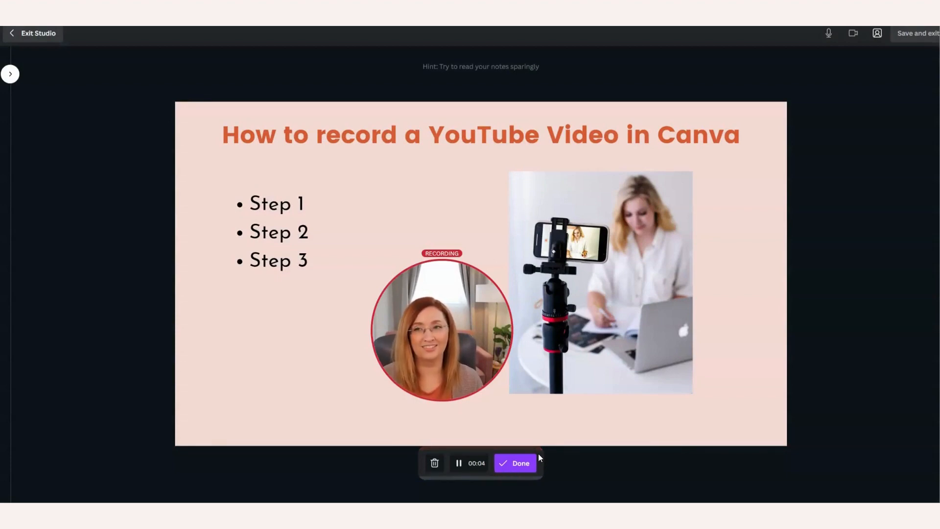
click(501, 457)
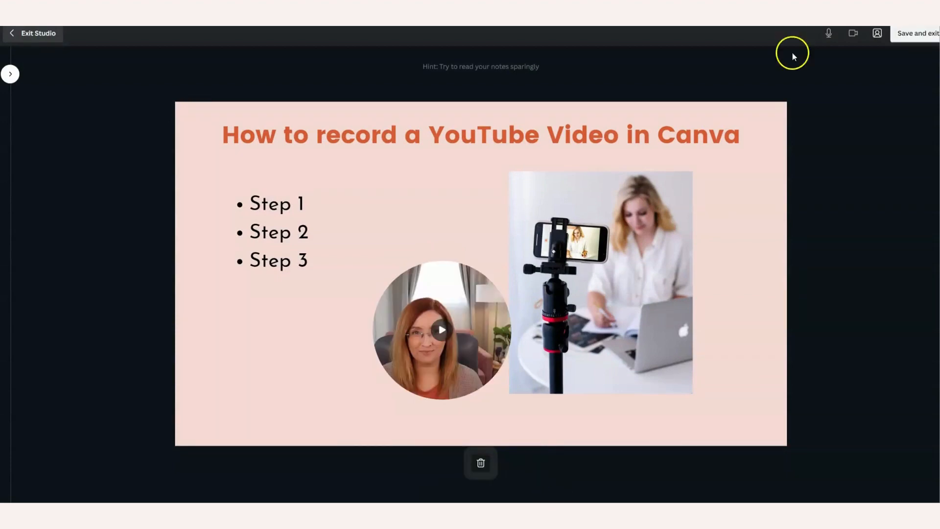
click(916, 33)
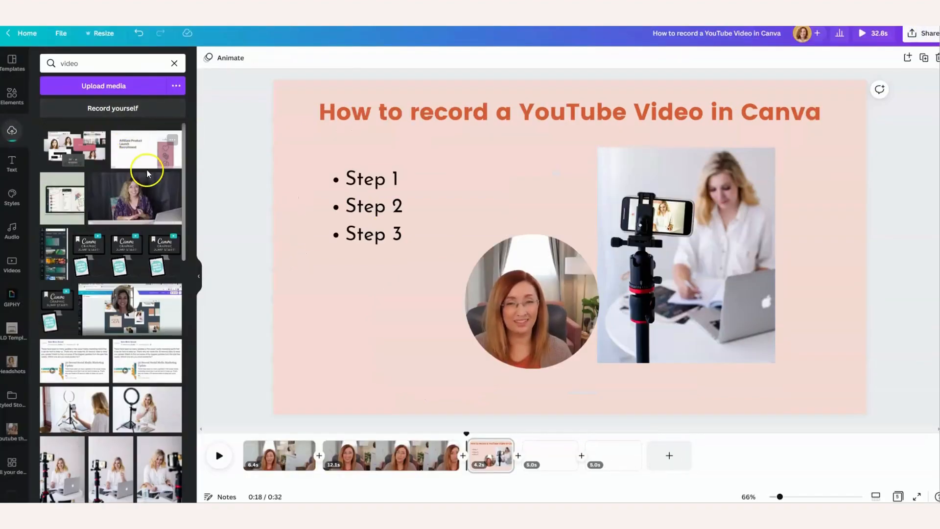
click(541, 315)
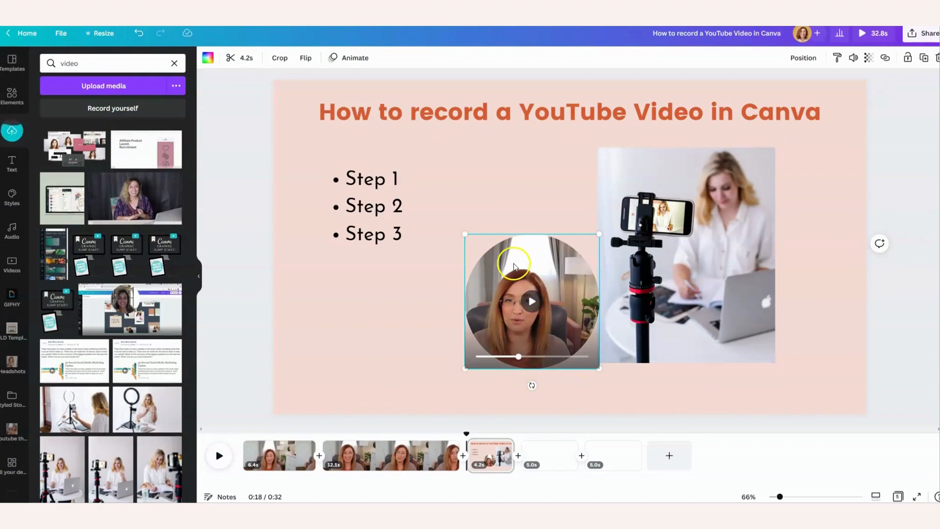
drag(453, 247, 394, 230)
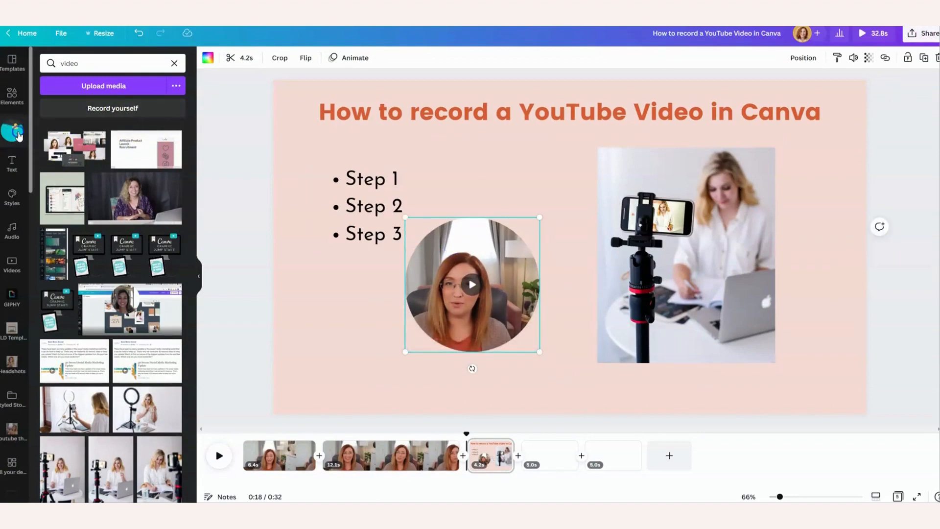
- Try adding the newly recorded 4.3 s clip from the uploaded videos as a rectangular video and enlarging it to nearly fill the page
click(173, 63)
click(70, 188)
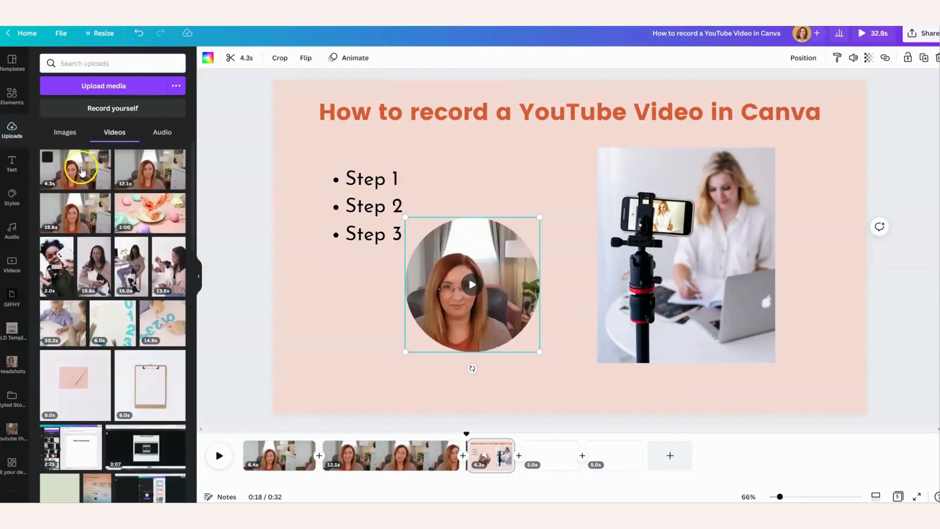
click(72, 175)
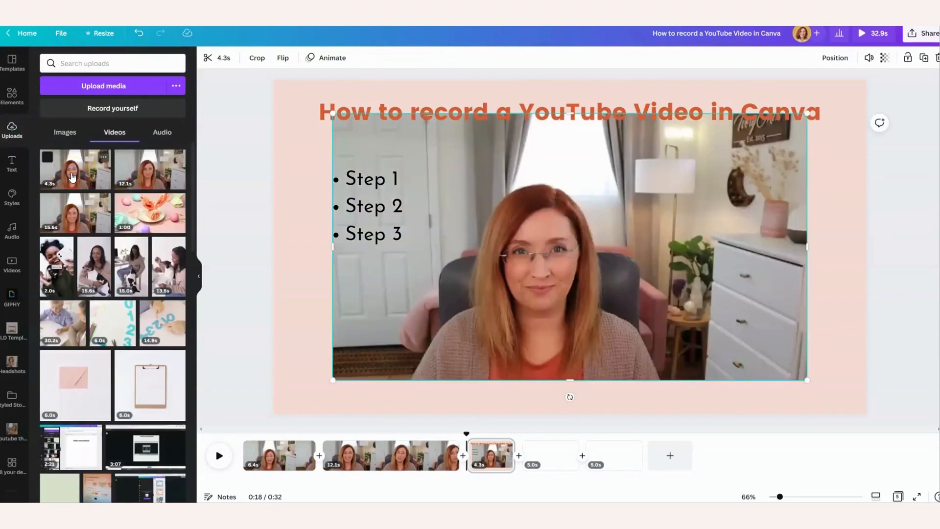
click(566, 245)
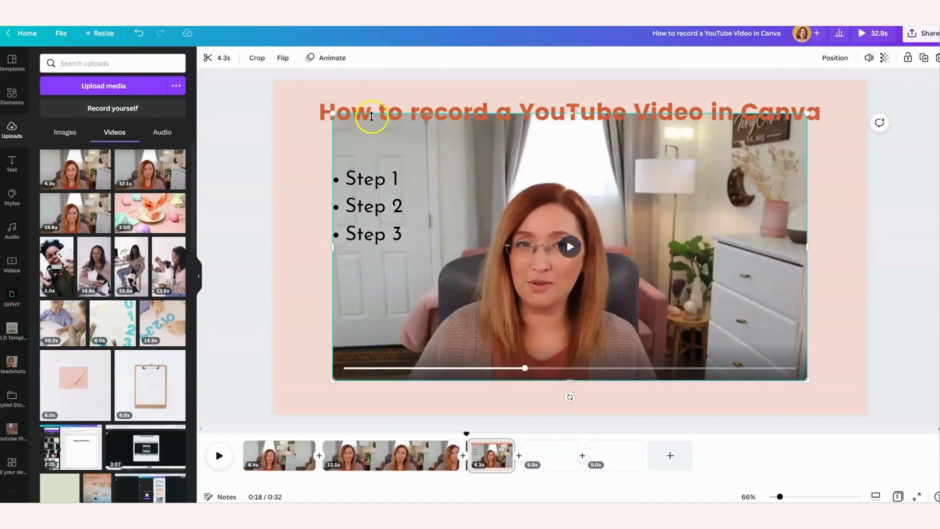
drag(333, 115, 548, 210)
drag(474, 265, 433, 292)
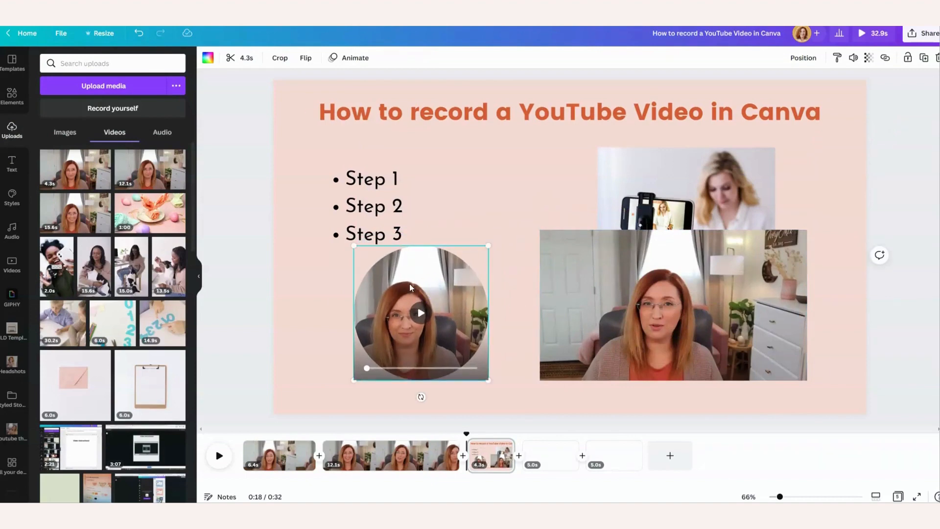
drag(680, 266, 402, 115)
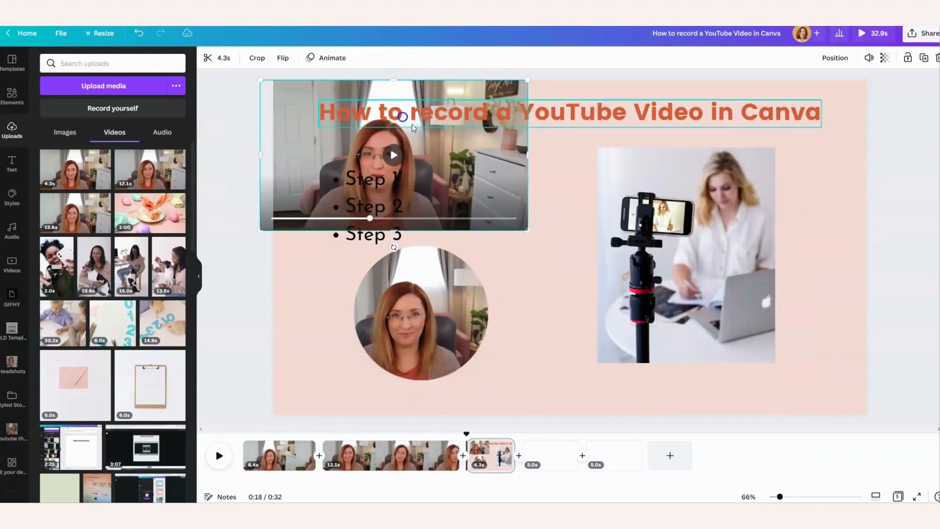
drag(529, 231, 859, 416)
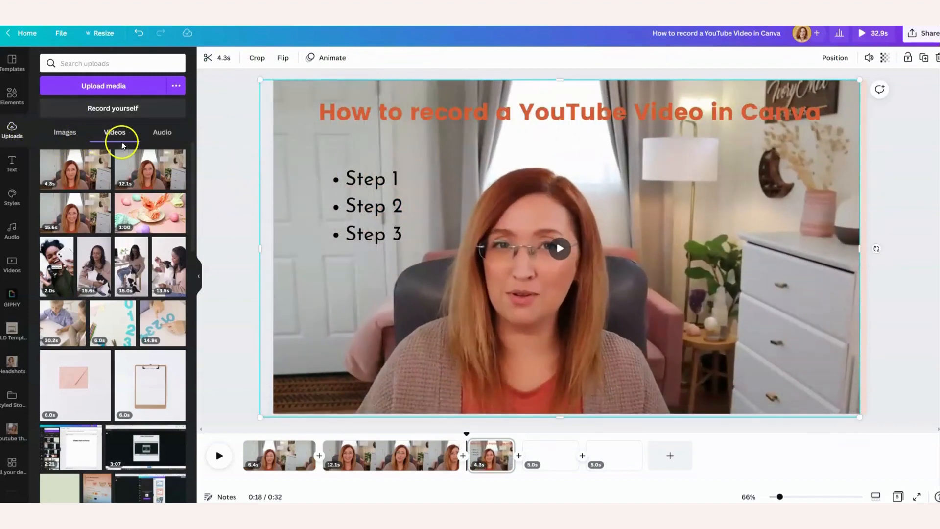
- Move the circular webcam clip directly below the step list on the body page
click(430, 284)
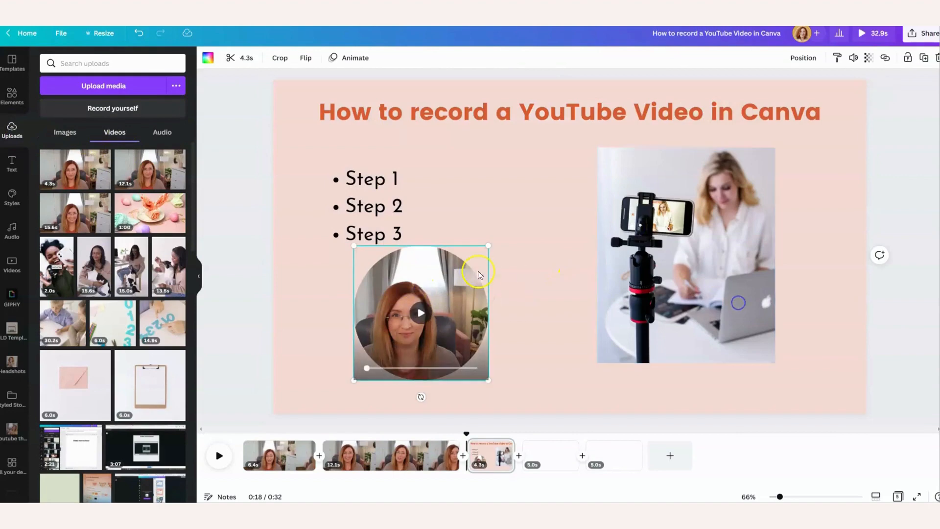
drag(479, 273, 413, 288)
click(329, 320)
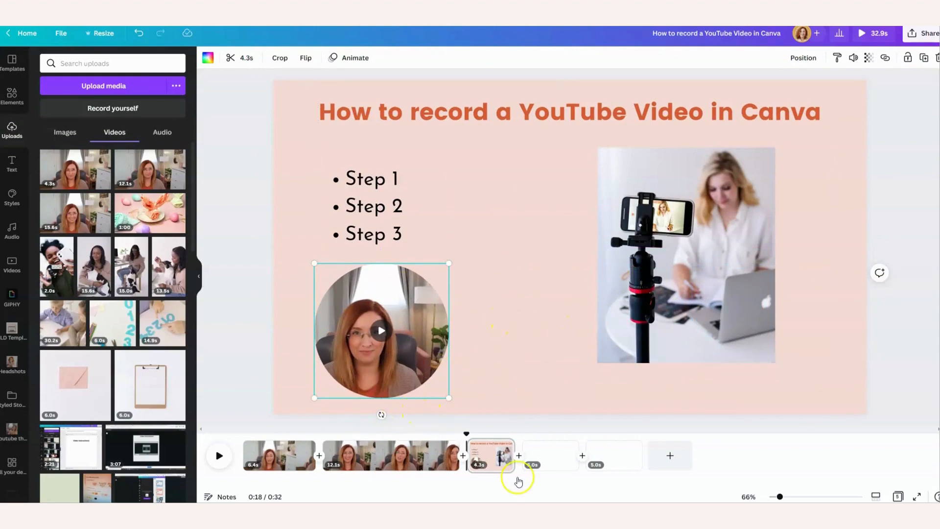
- Review the section pages in the page overview, going from the body page to the outro and subscribe reminder page
click(897, 497)
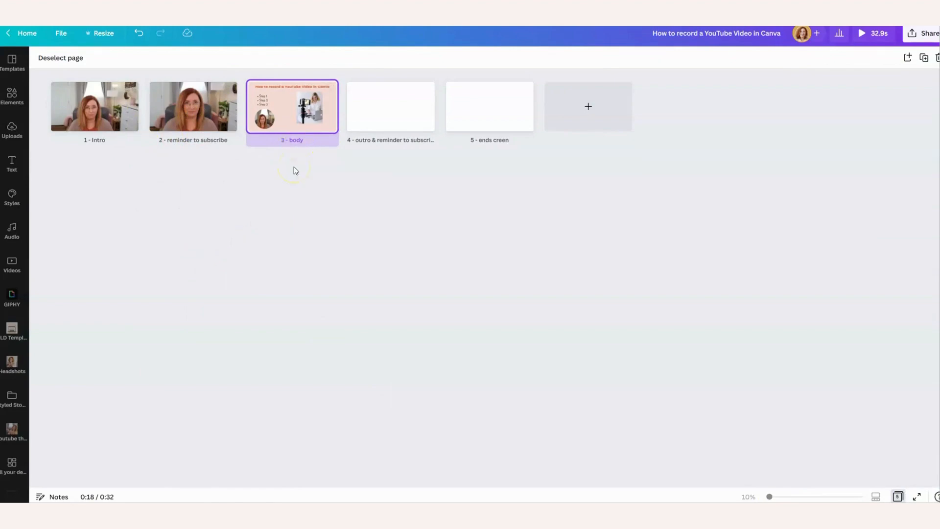
double_click(309, 107)
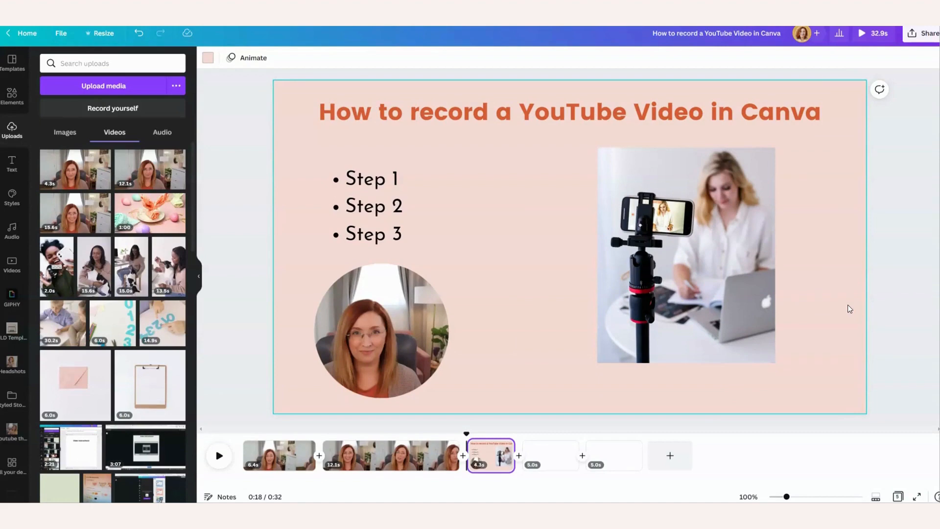
click(560, 417)
click(898, 497)
click(417, 113)
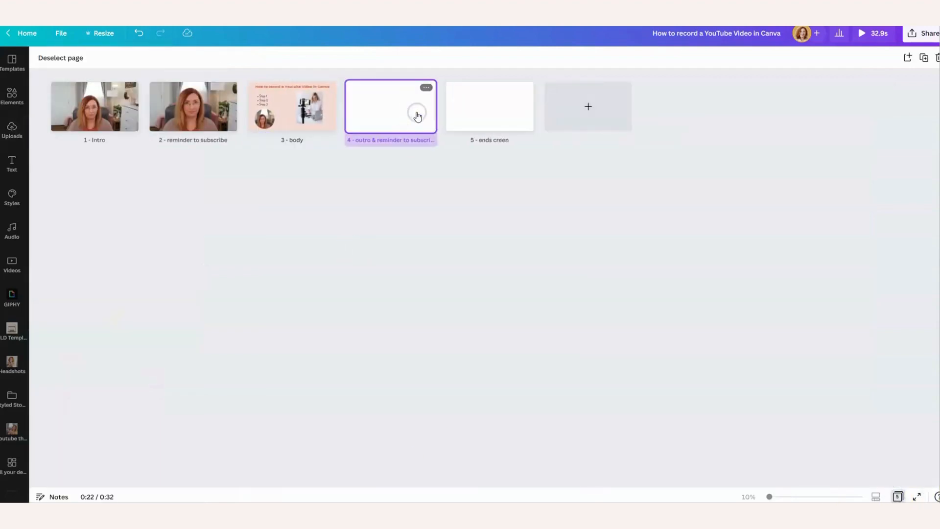
click(420, 118)
- Open the blank end screen page and search the templates for "end screen"
click(484, 128)
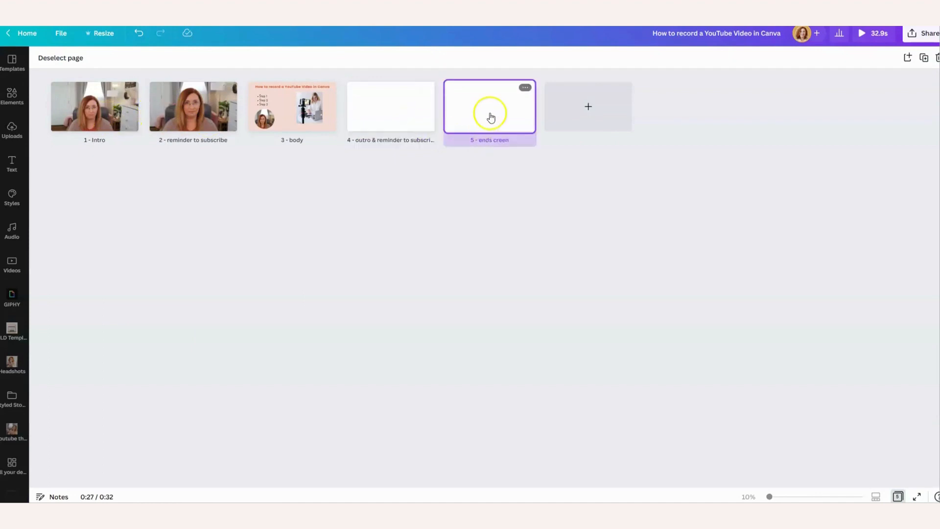
double_click(491, 117)
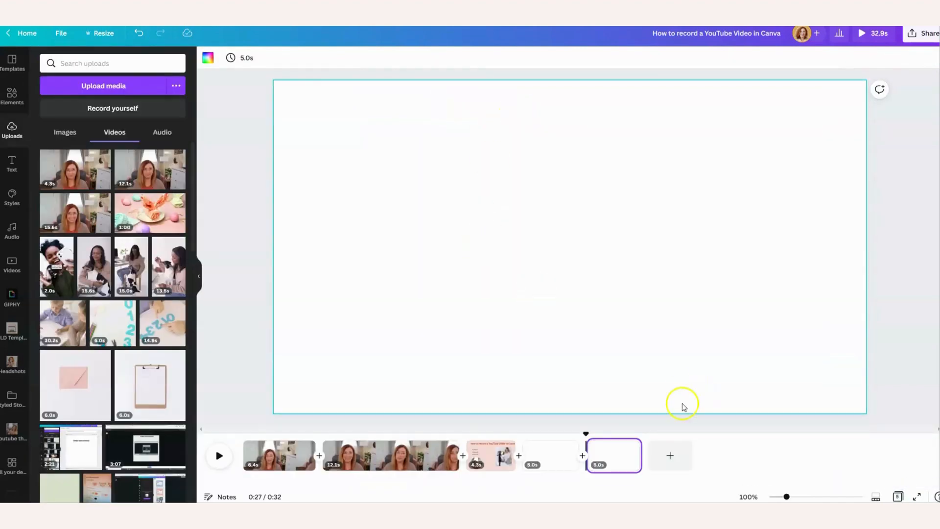
click(16, 63)
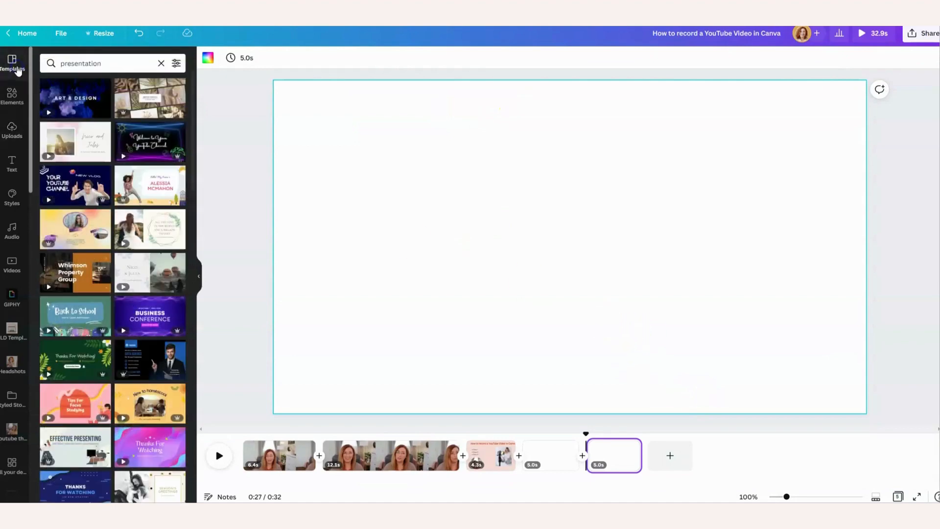
double_click(85, 64)
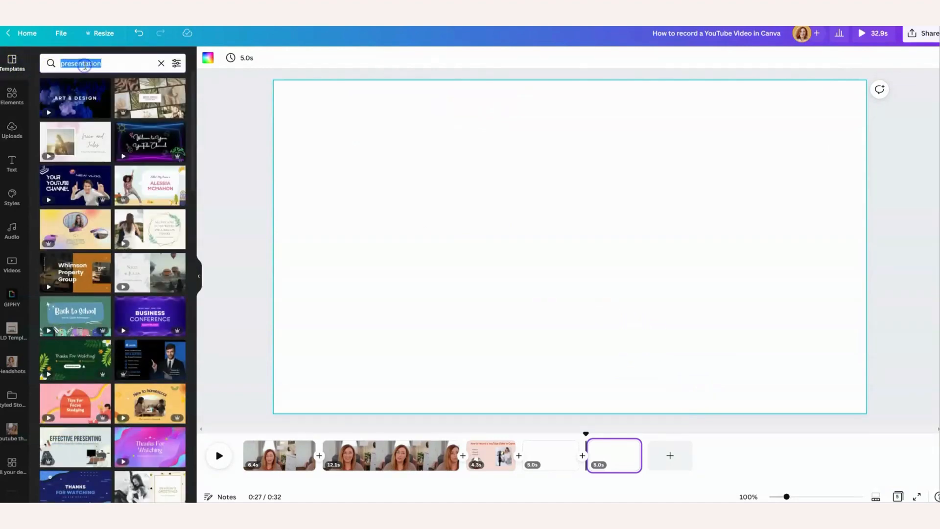
text(end screen)
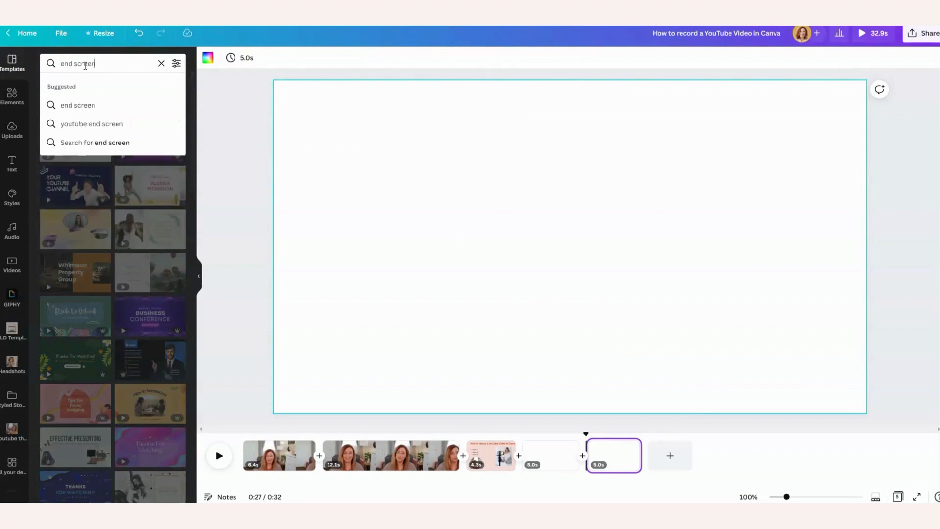
key(Return)
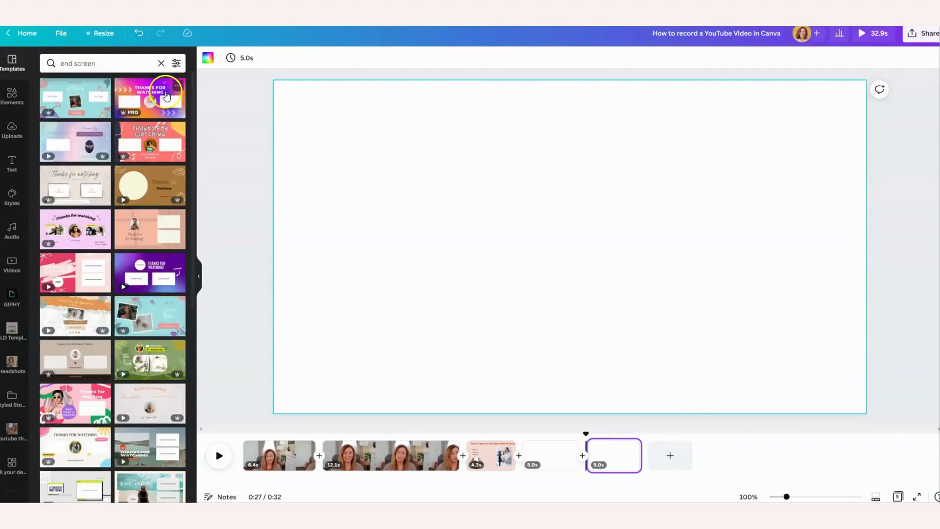
- Browse the end screen templates and apply the peach "Thank You for Watching!" design with two blank video boxes to the page
scroll(115, 206, down, 4)
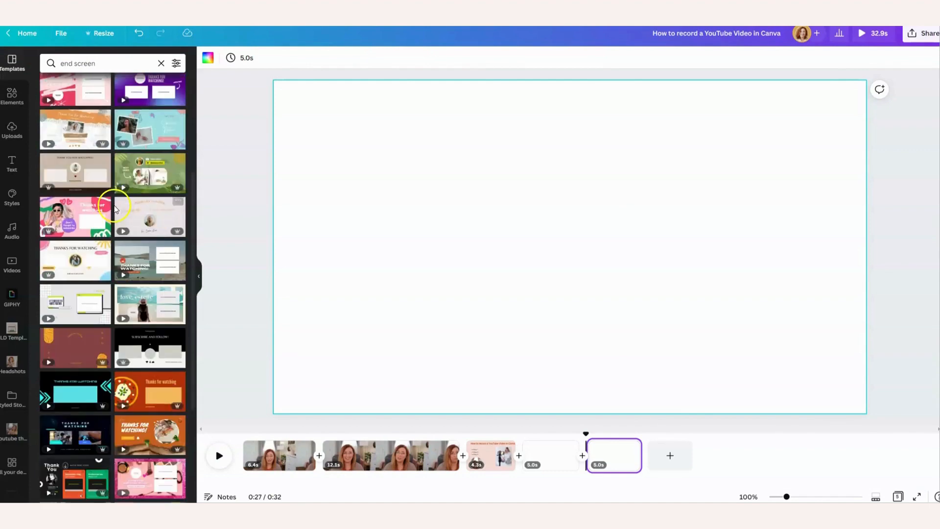
scroll(116, 206, down, 3)
scroll(112, 240, down, 2)
scroll(98, 250, up, 9)
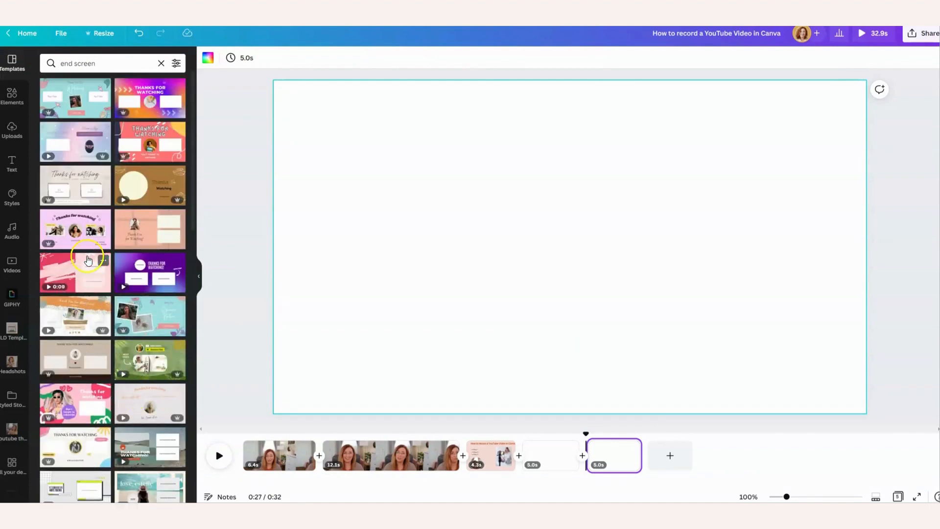
click(139, 232)
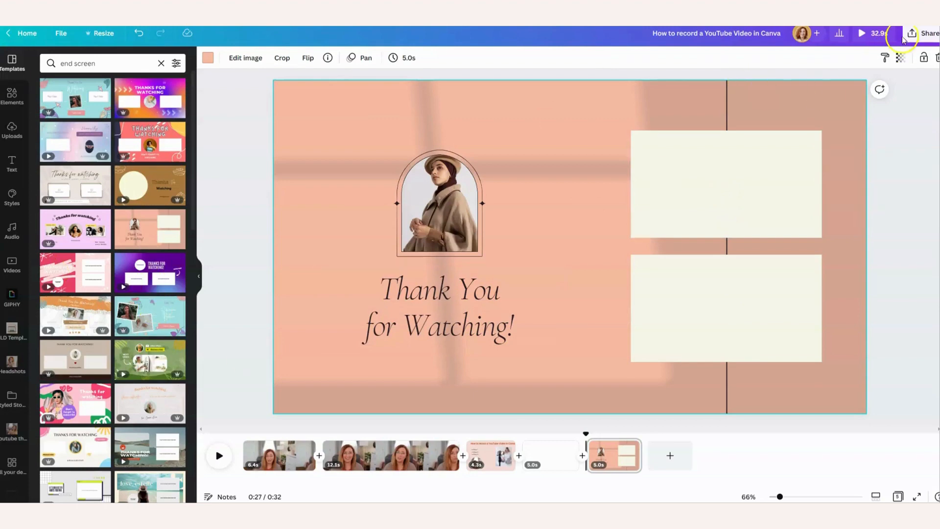
click(879, 39)
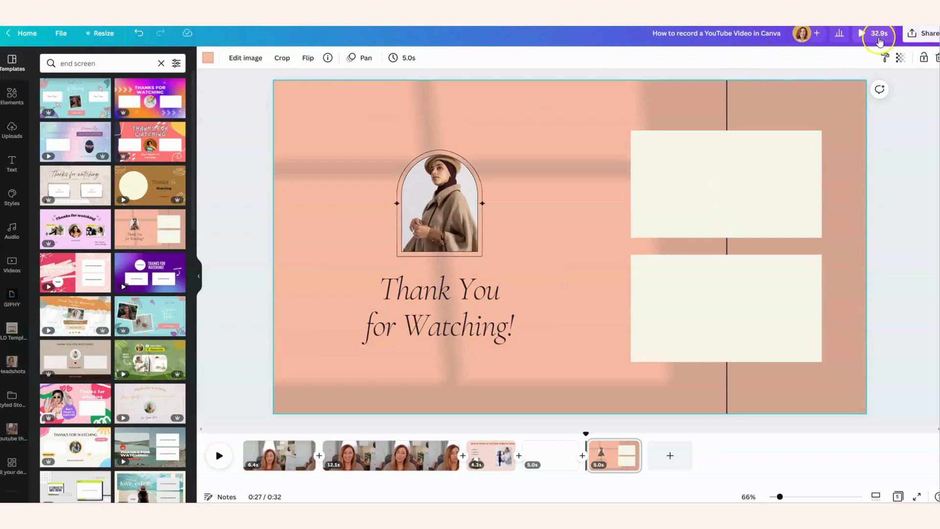
click(879, 39)
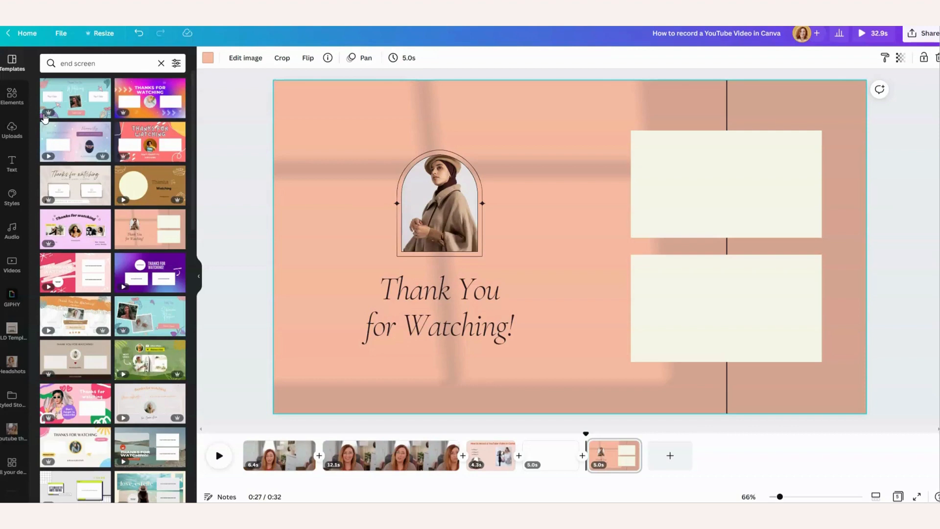
click(586, 240)
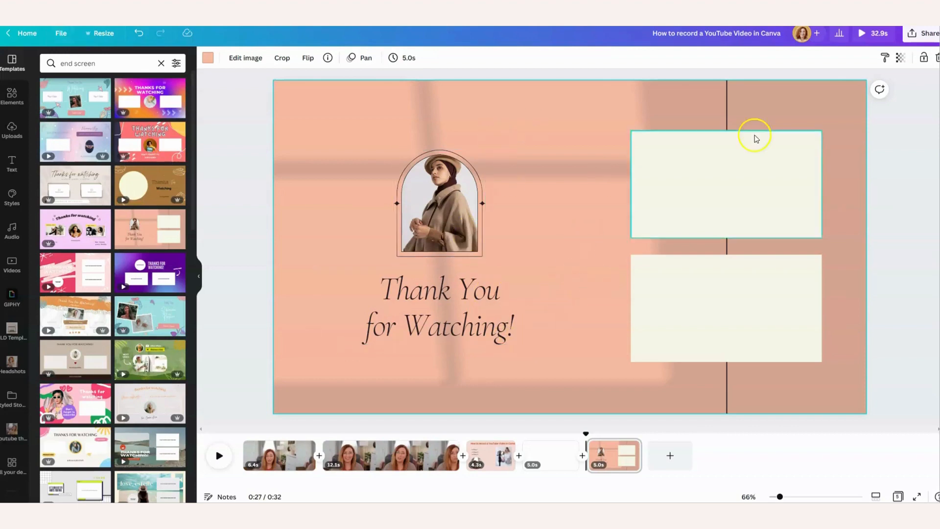
- Set the download options to MP4 Video with all pages (1–5) selected, and close them without downloading
click(923, 34)
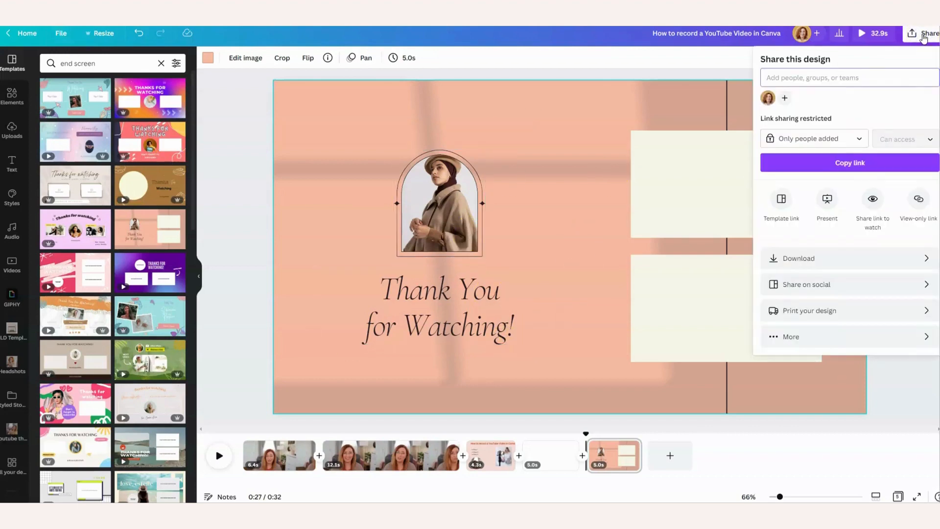
click(826, 249)
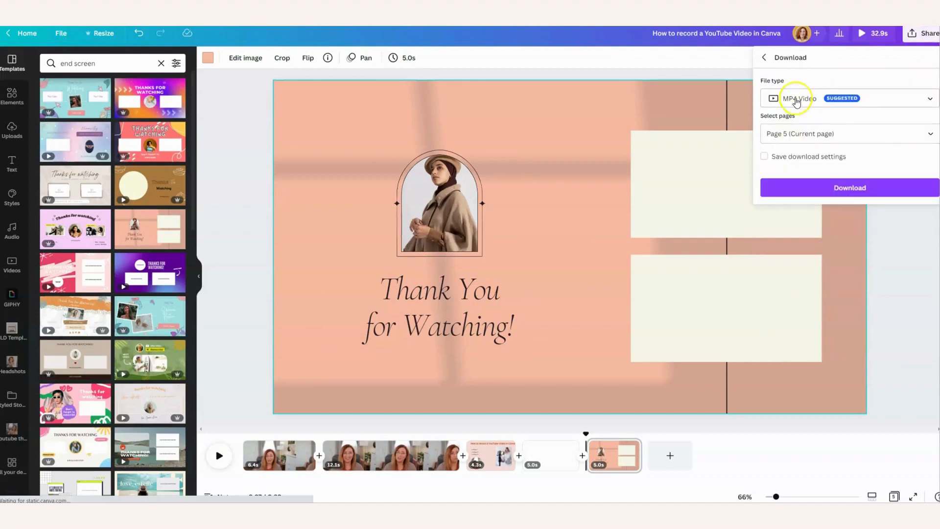
click(891, 138)
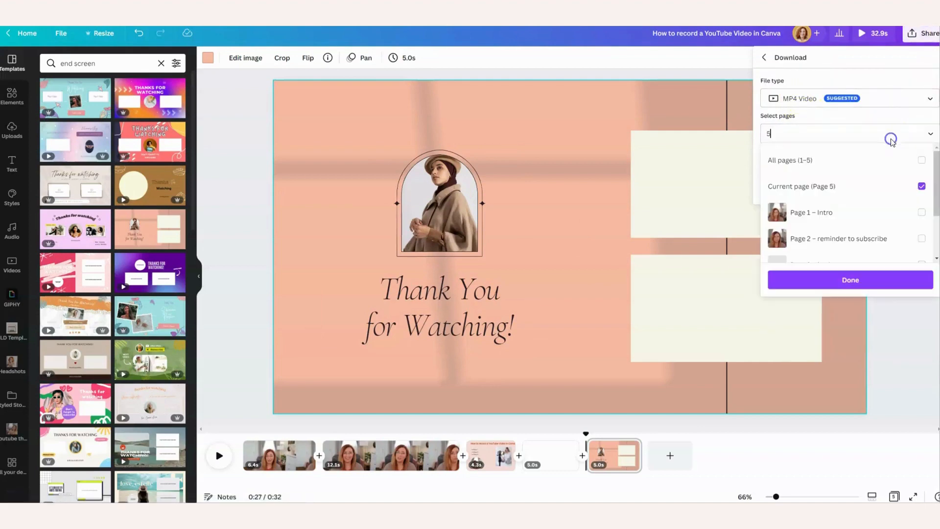
click(892, 160)
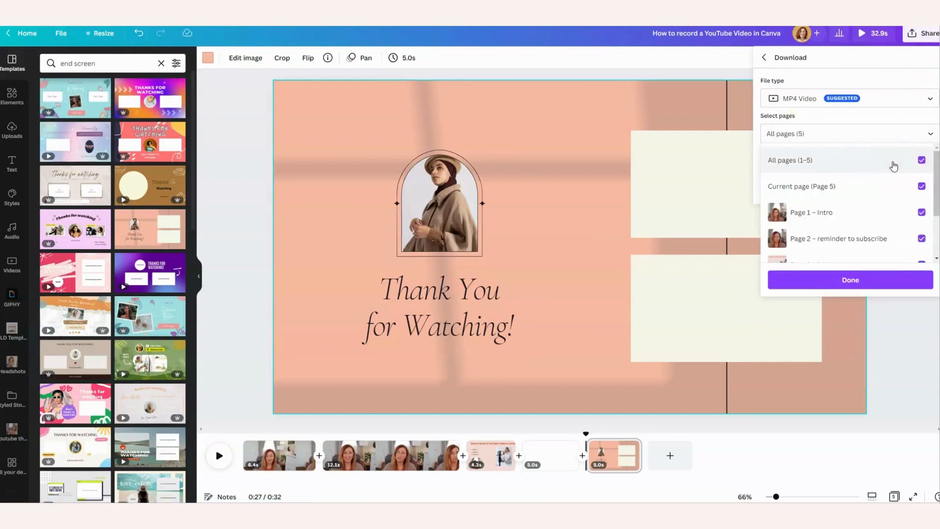
scroll(893, 167, down, 3)
scroll(871, 227, up, 3)
scroll(870, 229, down, 2)
click(850, 279)
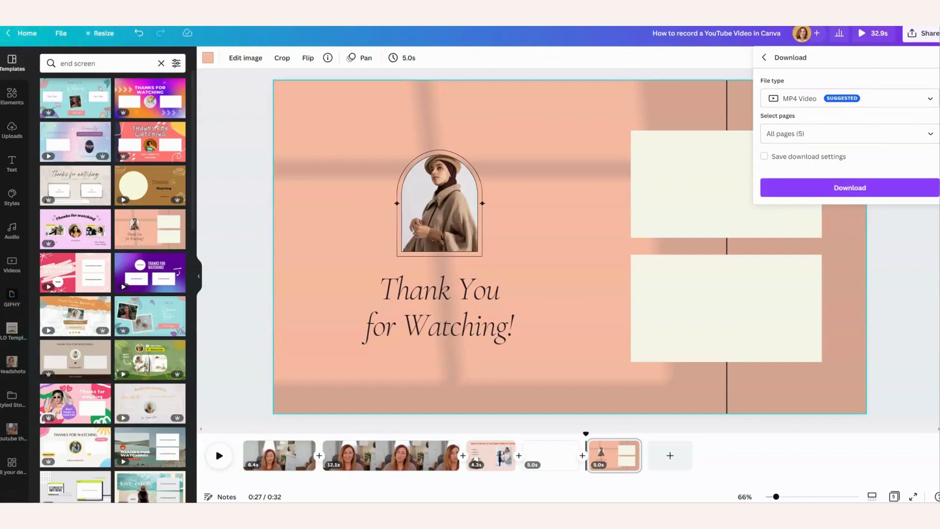
click(550, 204)
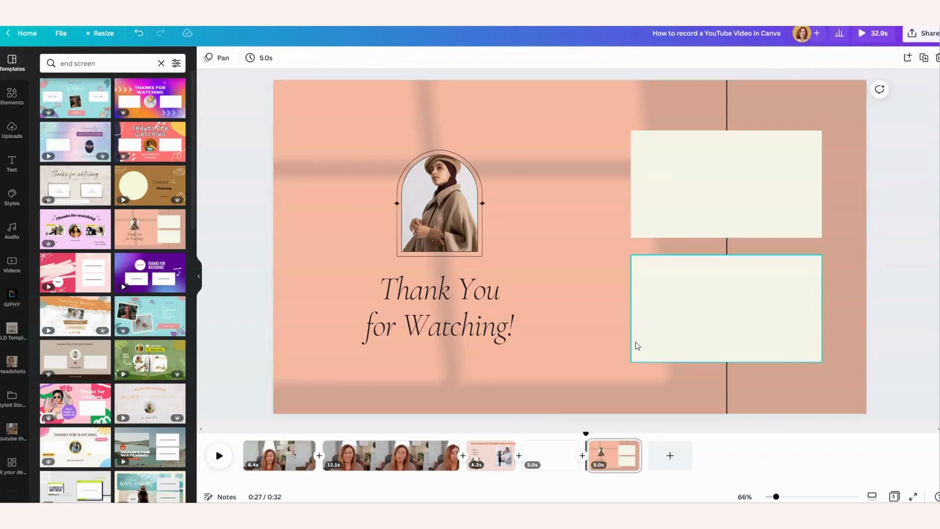
click(289, 460)
click(300, 435)
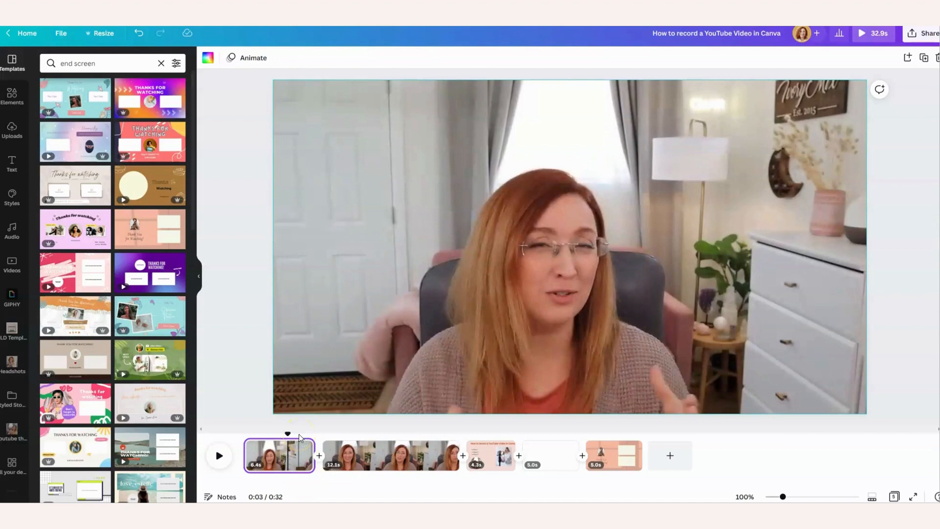
click(306, 463)
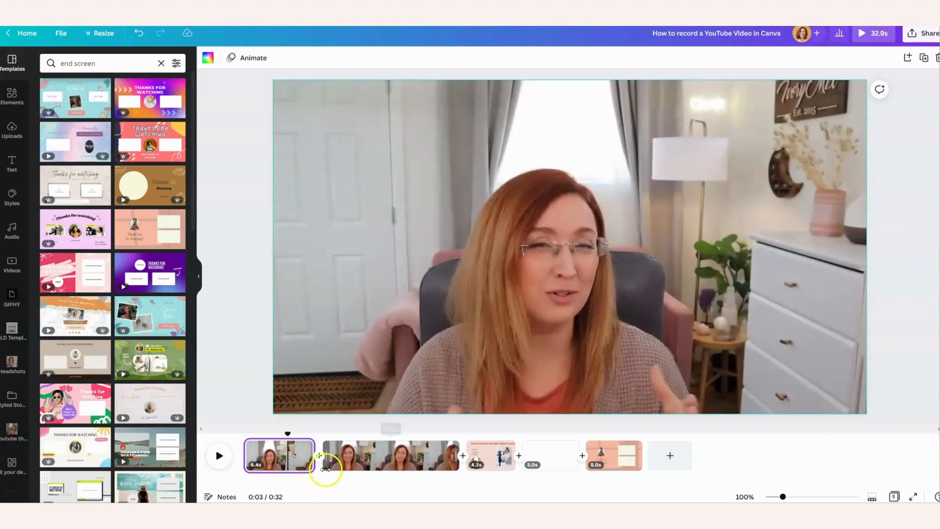
- Open the "reminder to subscribe" page from the page overview and search the elements for "subscribe"
click(894, 496)
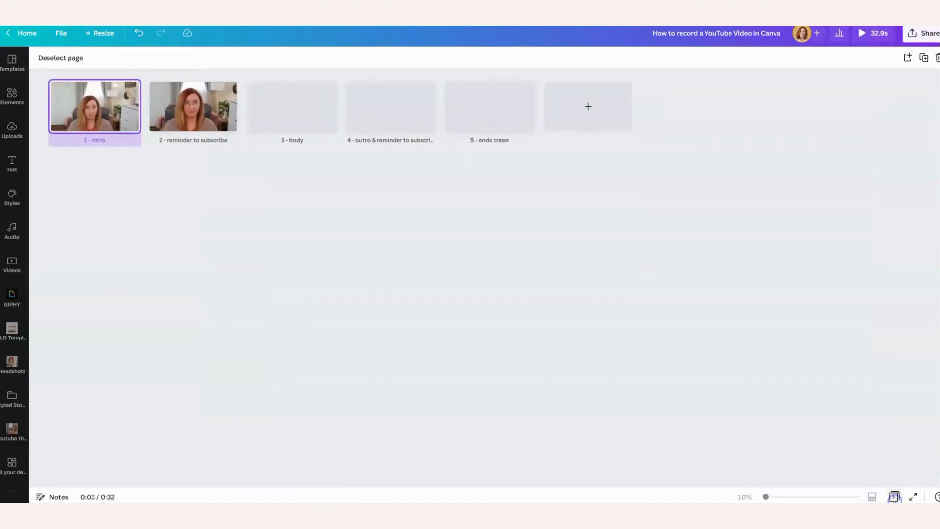
click(199, 113)
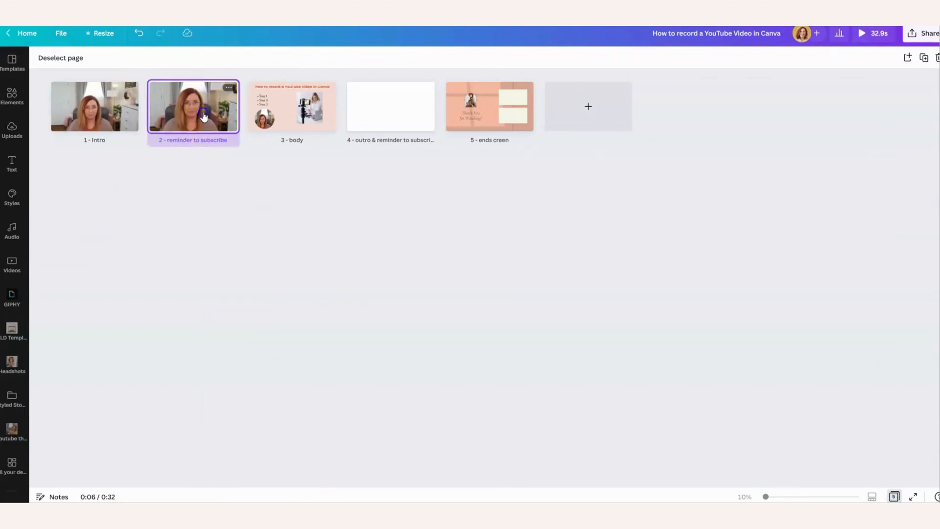
double_click(203, 116)
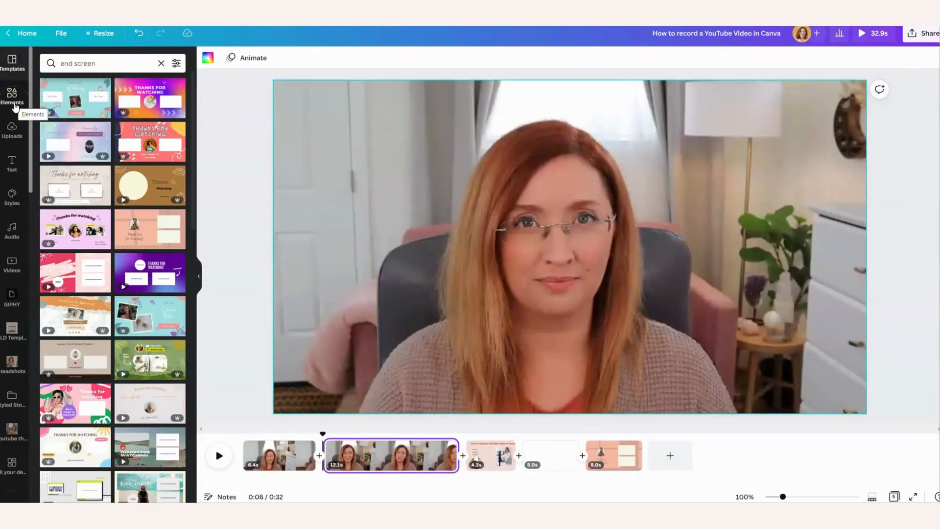
click(13, 98)
click(103, 62)
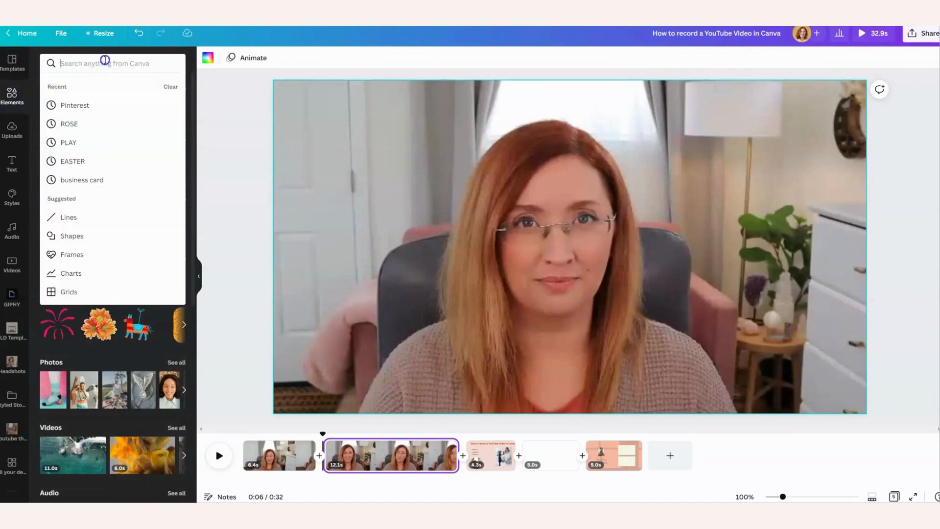
text(subscribe)
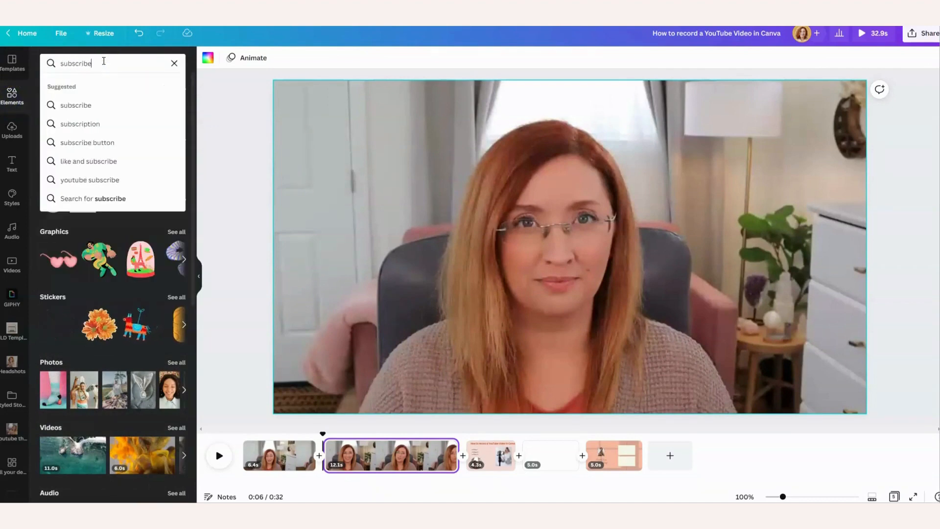
key(Return)
- Filter the subscribe elements to free and animated ones
click(176, 63)
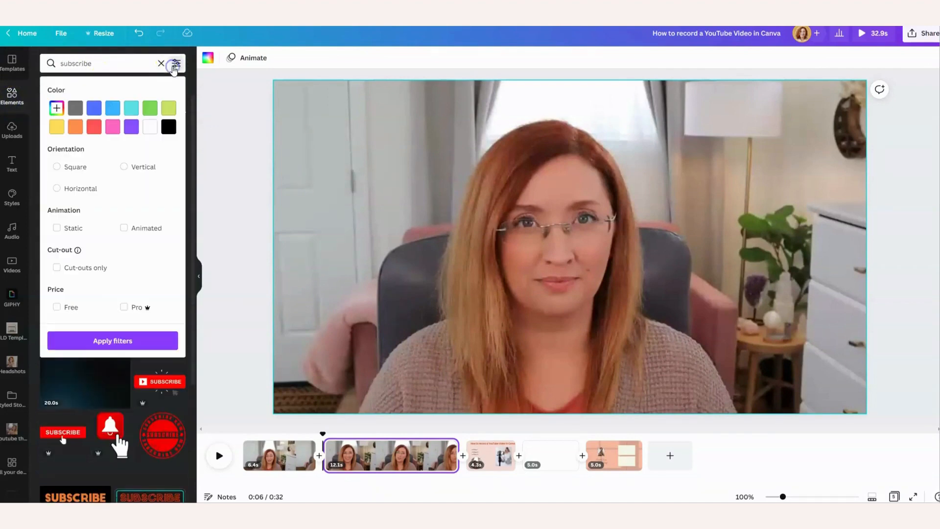
click(56, 307)
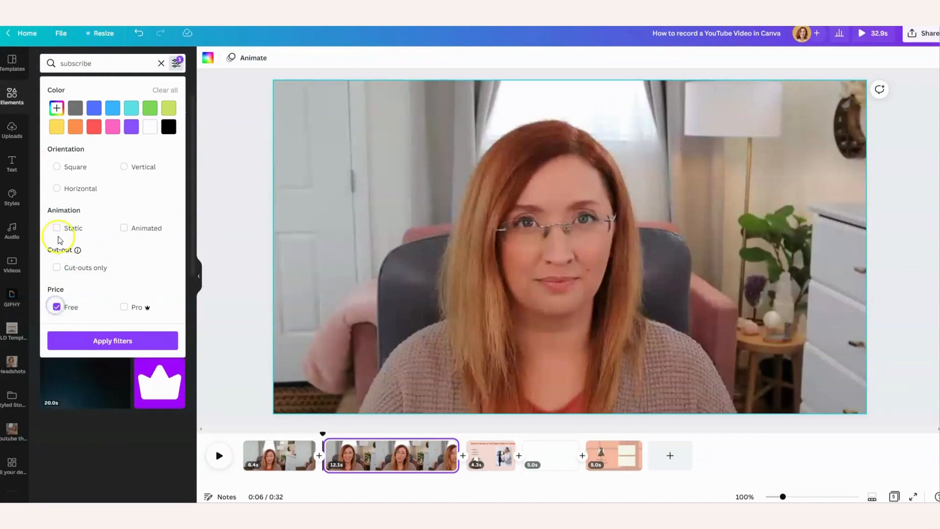
click(124, 227)
click(114, 340)
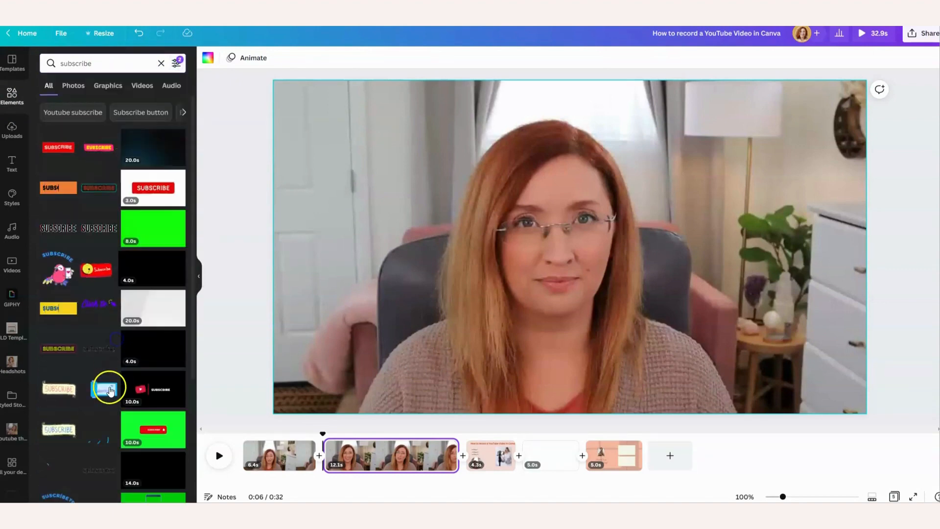
- Add the red animated SUBSCRIBE button to the page, shrink it to about 441 × 139, and place it near the lower-right corner
click(59, 147)
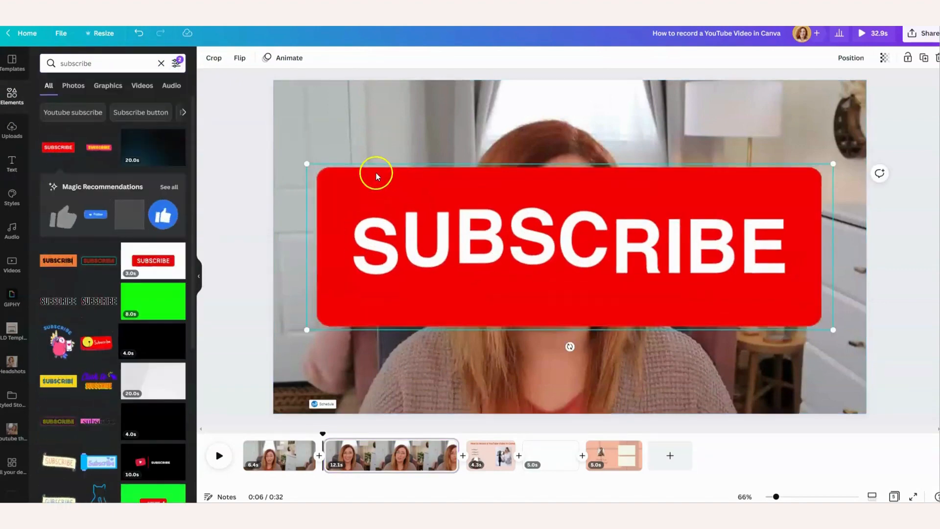
drag(318, 170, 696, 286)
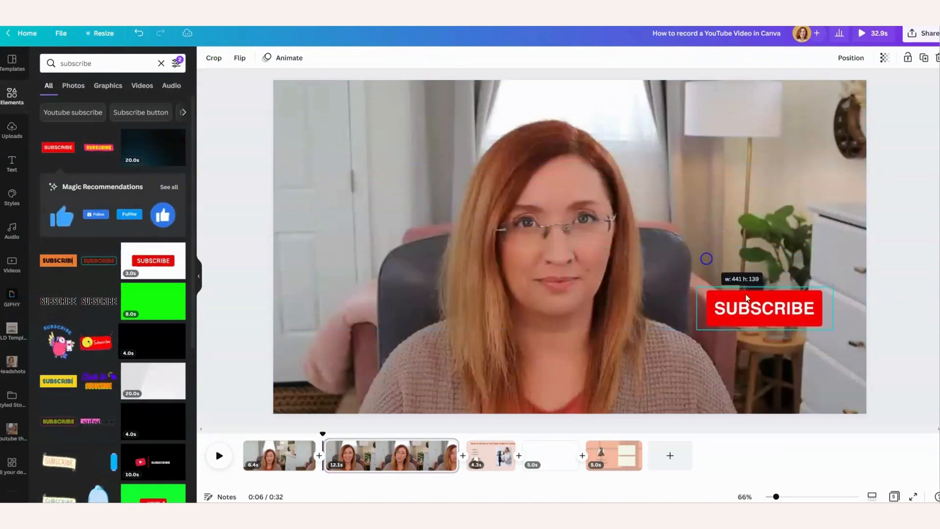
drag(774, 321, 774, 372)
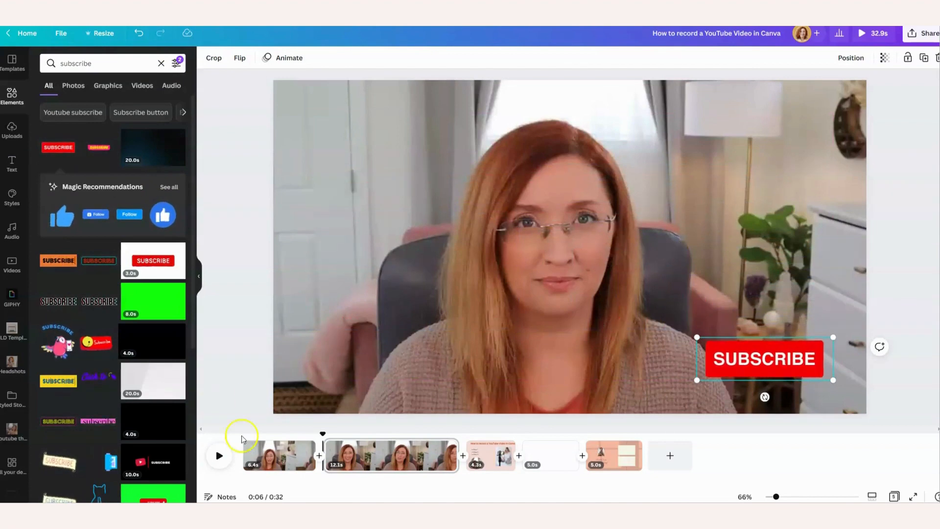
- Add a heading reading "How to create a youtube video" to the first intro page at the 3-second mark
click(280, 455)
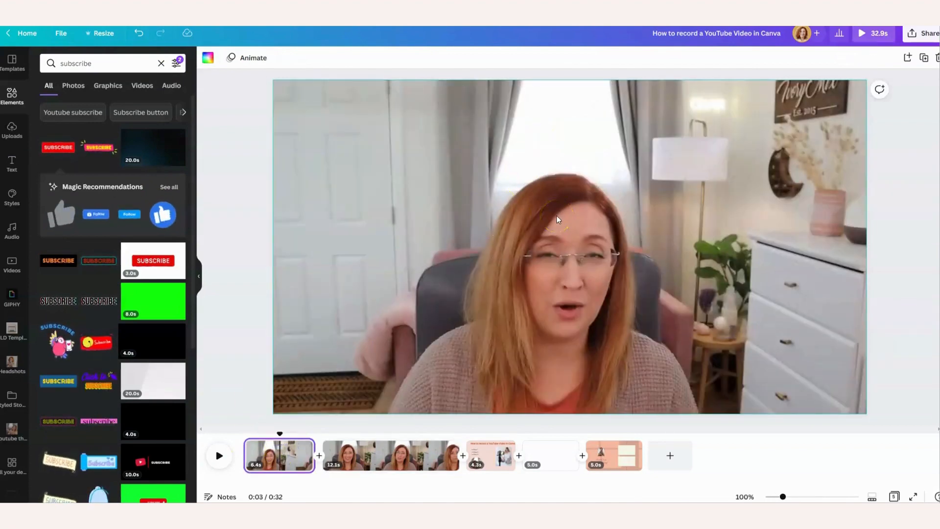
click(19, 172)
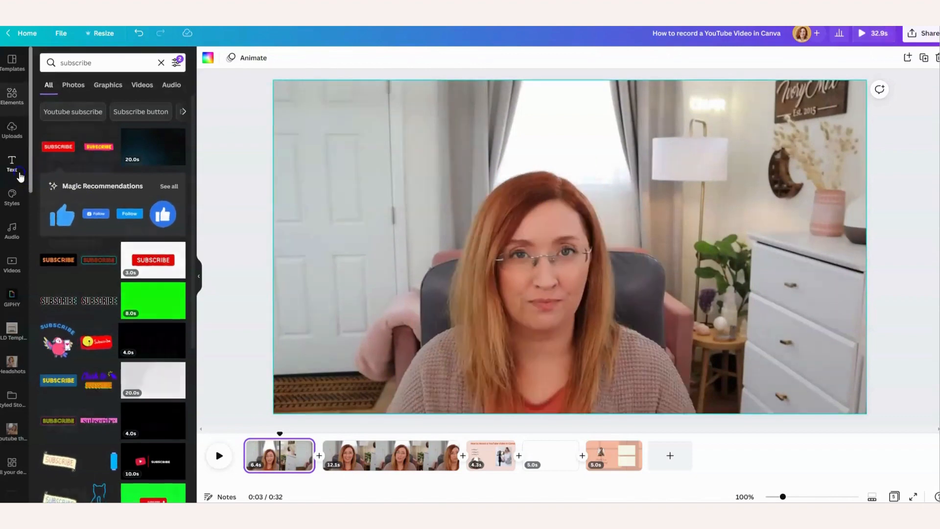
click(104, 102)
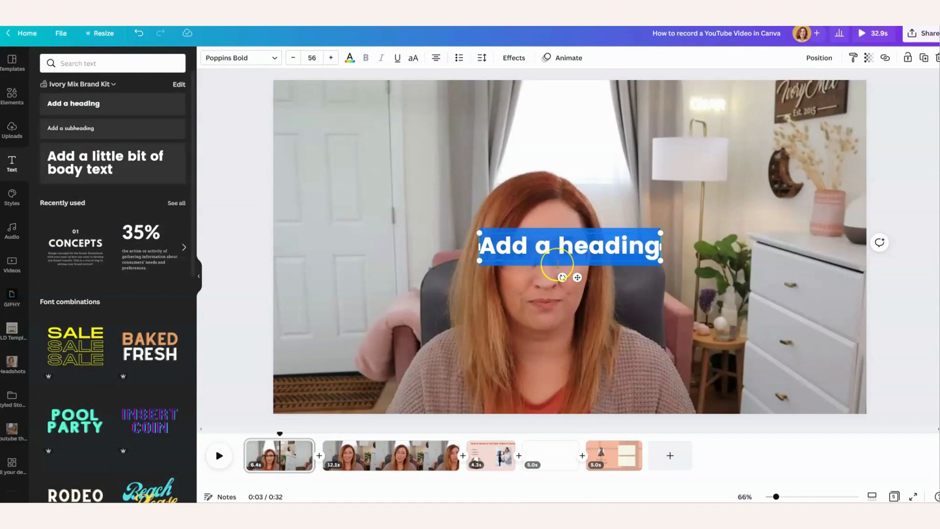
text(How)
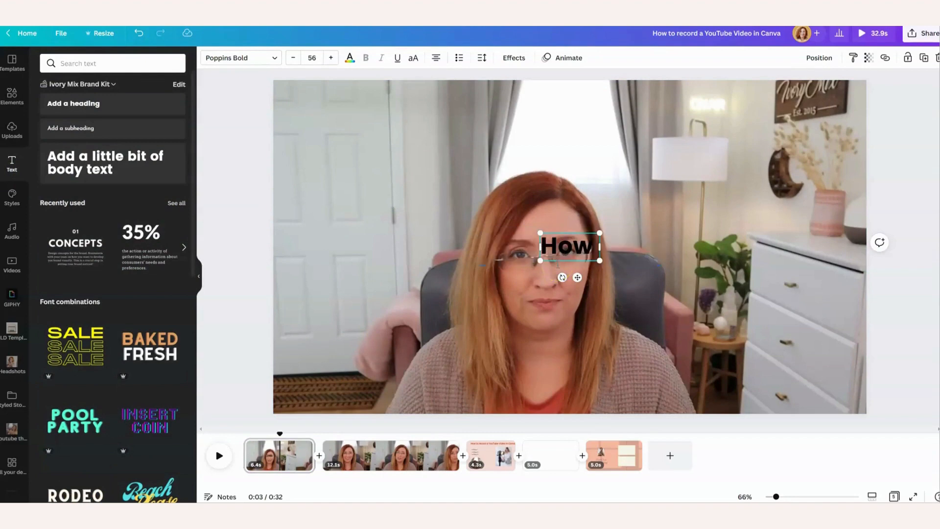
text( to cre)
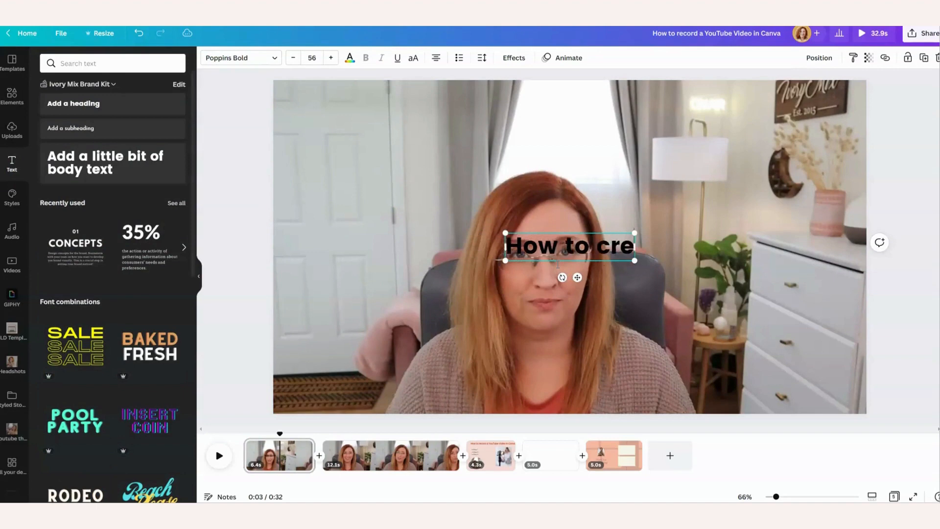
text(ate a youtube video)
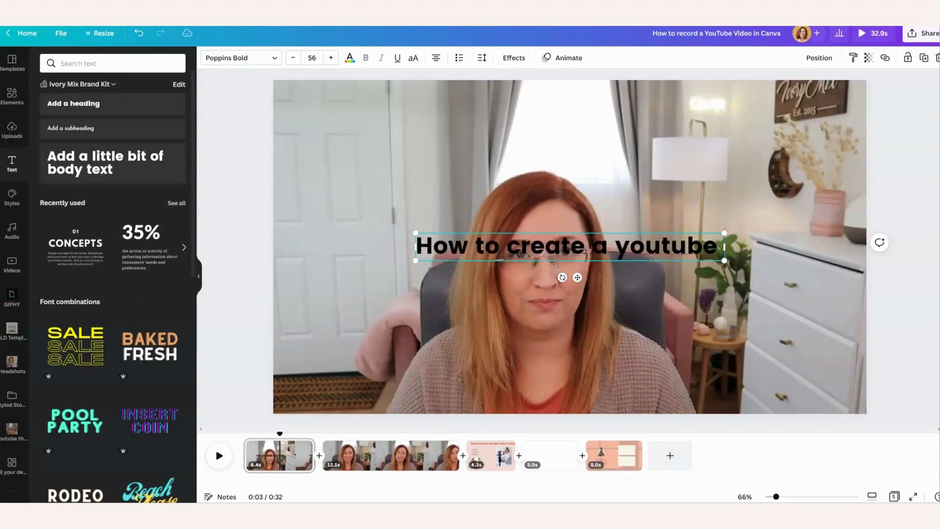
- Color the heading white and shift it slightly up and to the right on the page
click(349, 58)
click(145, 200)
click(217, 190)
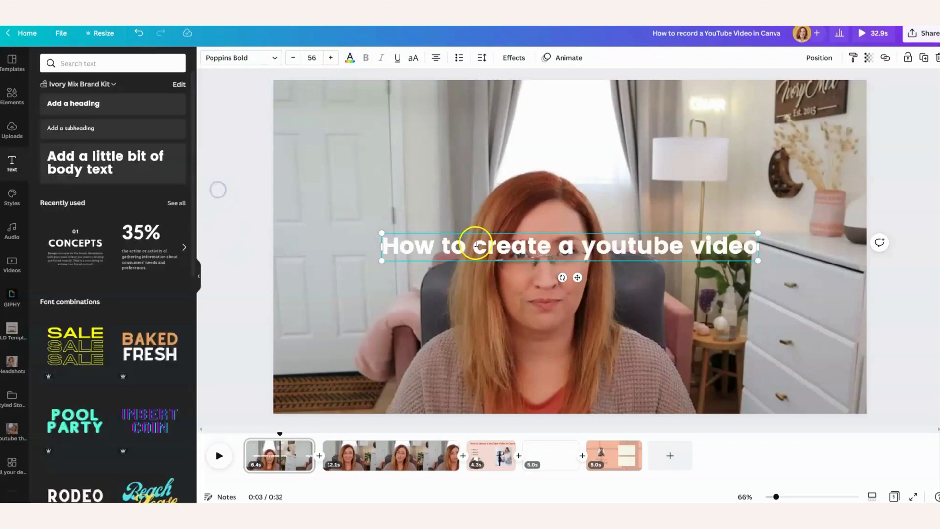
click(260, 178)
mouse_move(535, 243)
mouse_down()
mouse_move(552, 163)
mouse_move(544, 256)
mouse_move(549, 237)
mouse_up()
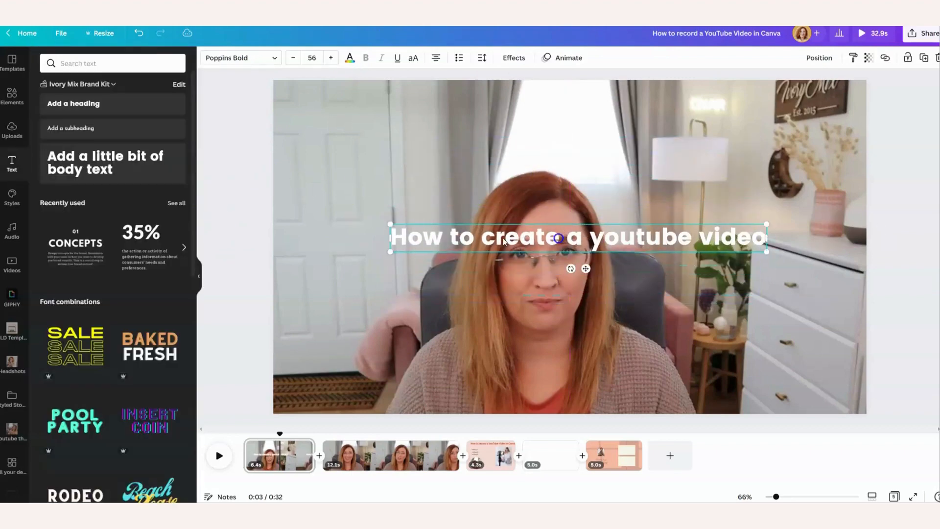
click(218, 189)
- Clear the "subscribe" element search, add a square shape to the intro page, and set its transparency to 51
click(12, 128)
click(12, 95)
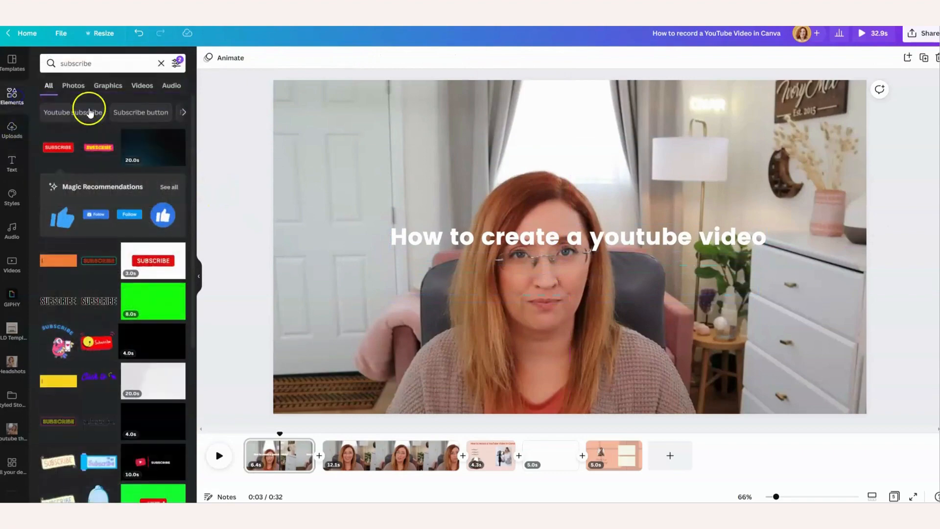
click(161, 63)
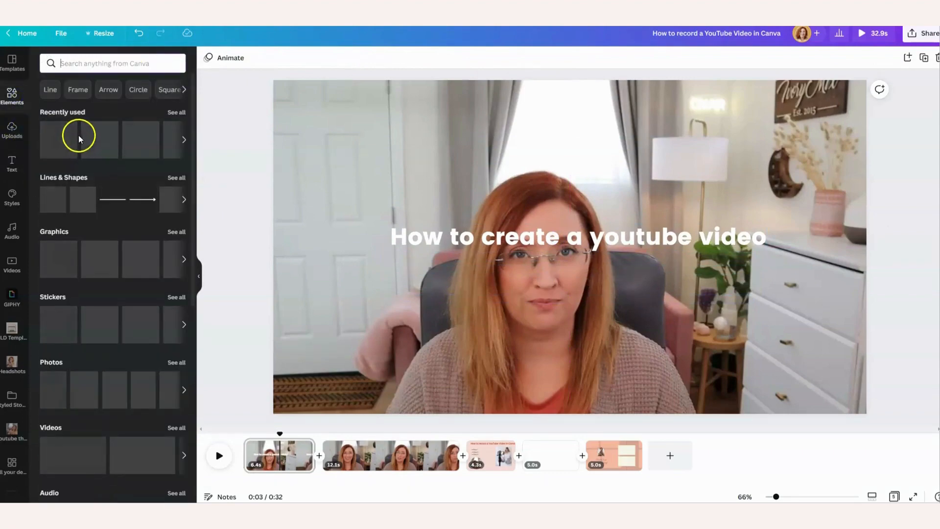
click(76, 201)
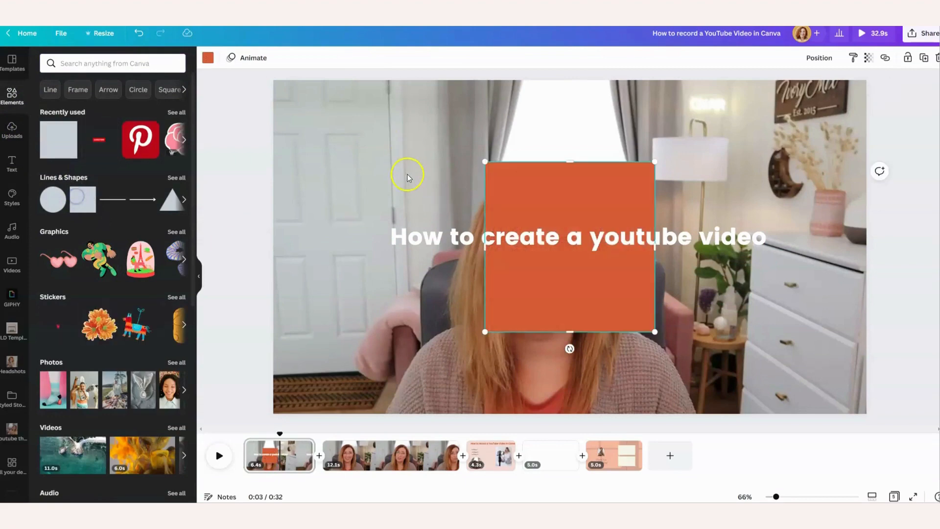
click(869, 60)
drag(865, 95, 820, 95)
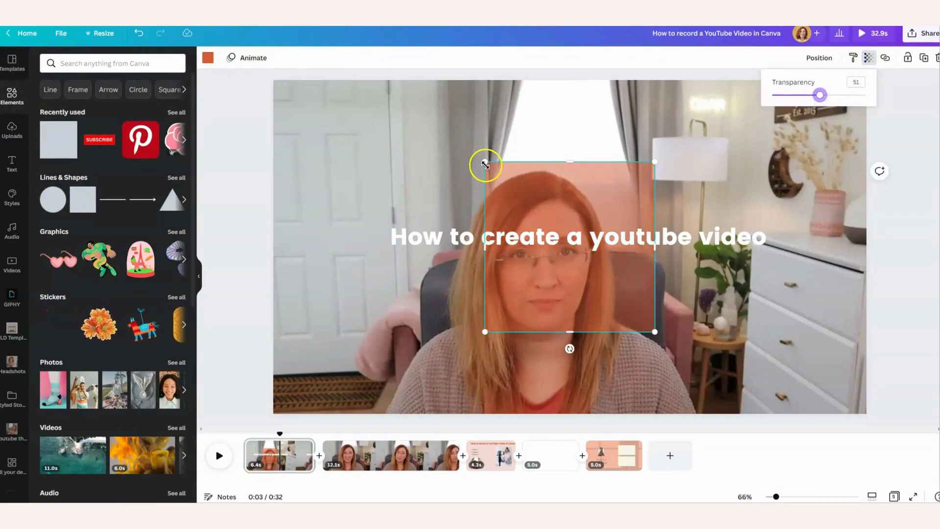
- Stretch the semi-transparent orange square on all four sides until it covers the whole intro page
drag(483, 250, 270, 249)
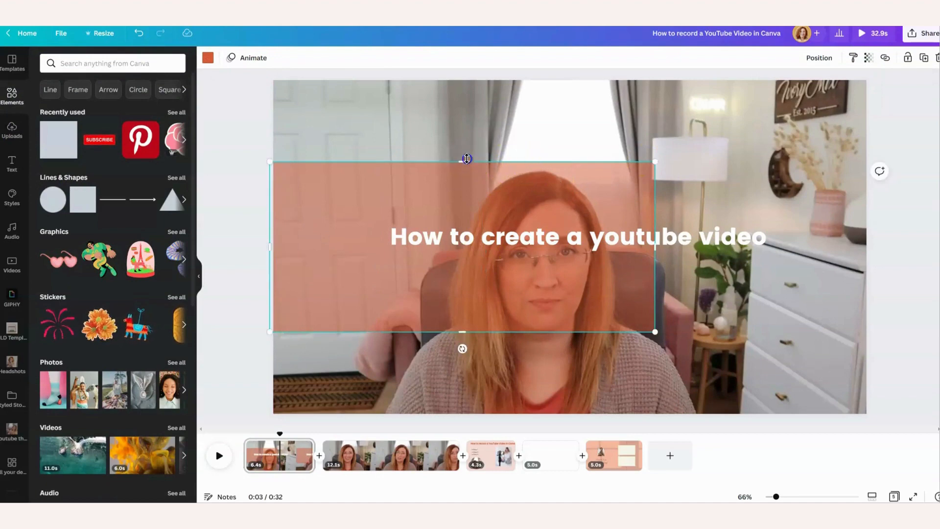
drag(480, 162, 470, 75)
drag(658, 206, 885, 202)
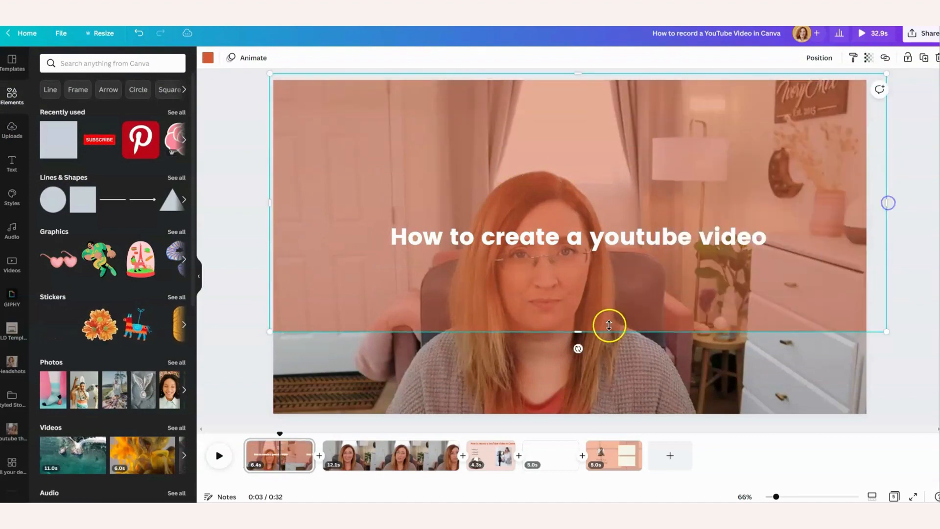
drag(577, 332, 573, 419)
- Apply the Typewriter text animation to the "How to create a youtube video" heading
click(580, 240)
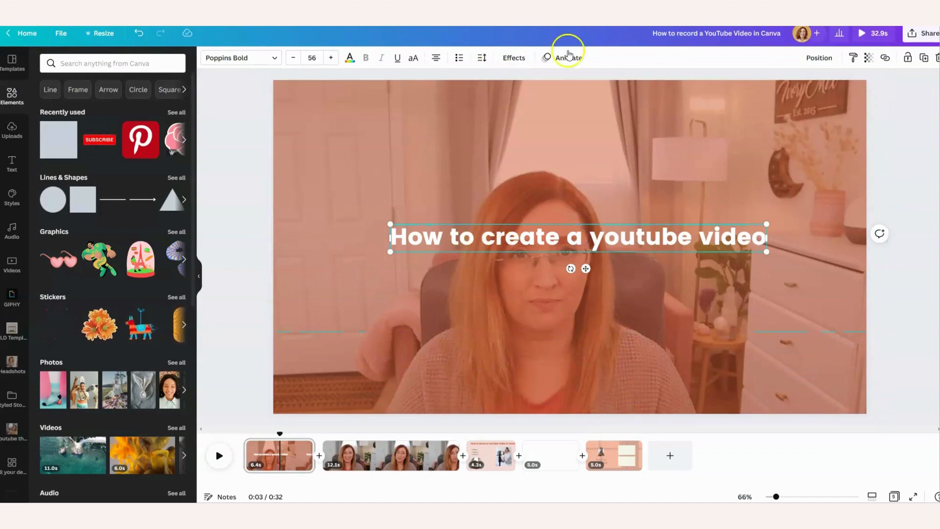
click(568, 56)
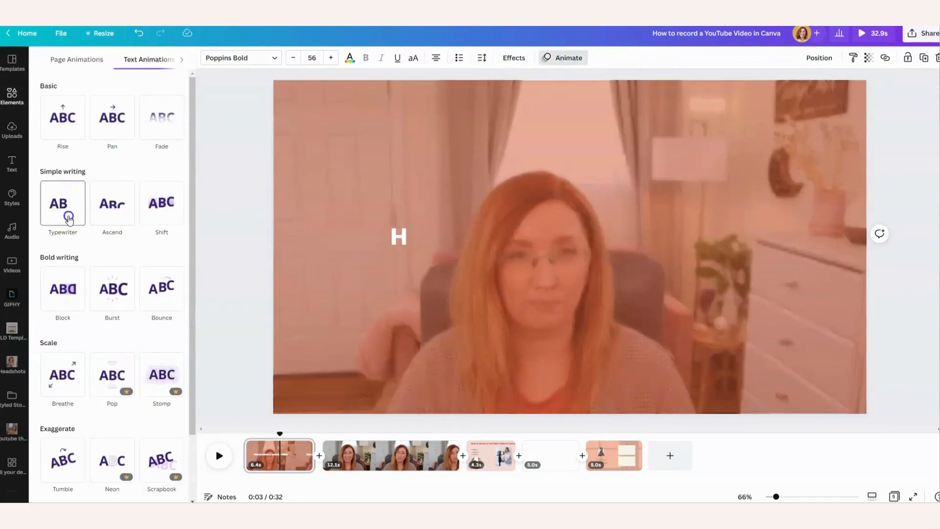
click(70, 219)
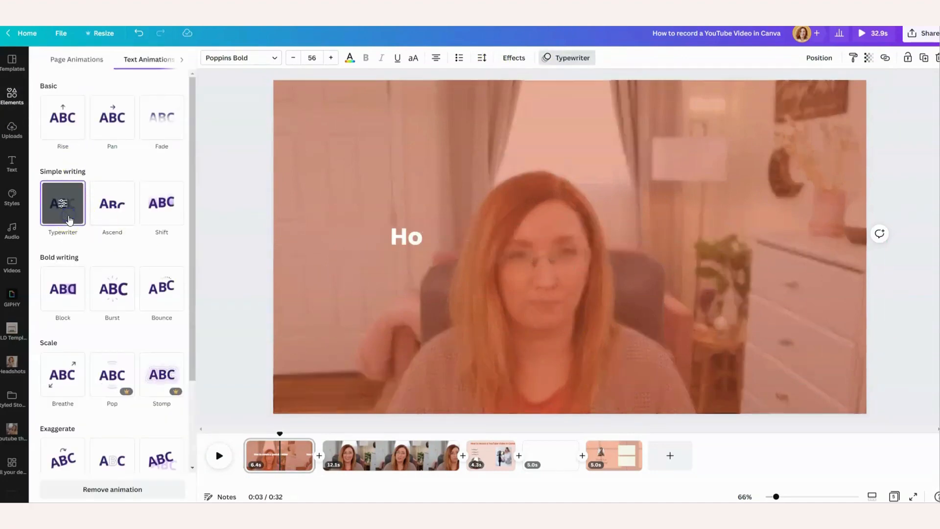
click(225, 301)
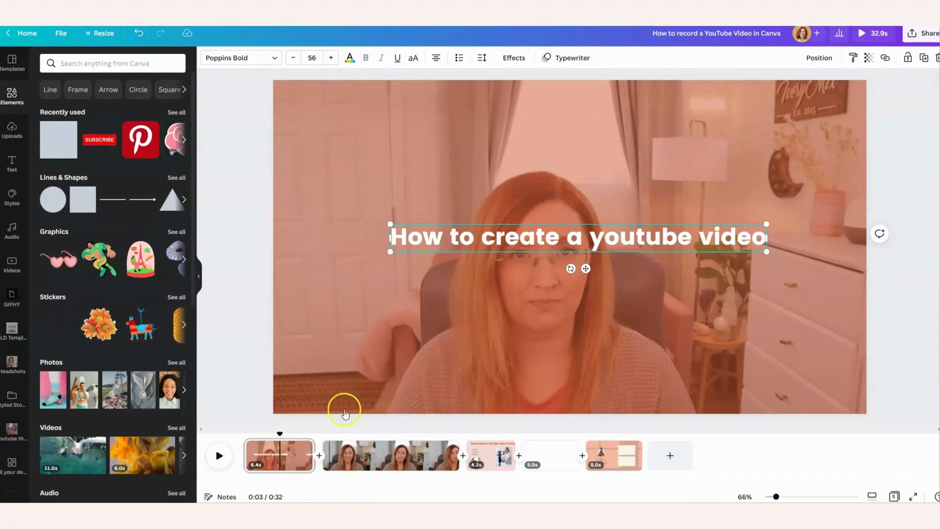
- Split the intro page at the 3-second mark and delete the orange overlay and heading from its second part
right_click(279, 459)
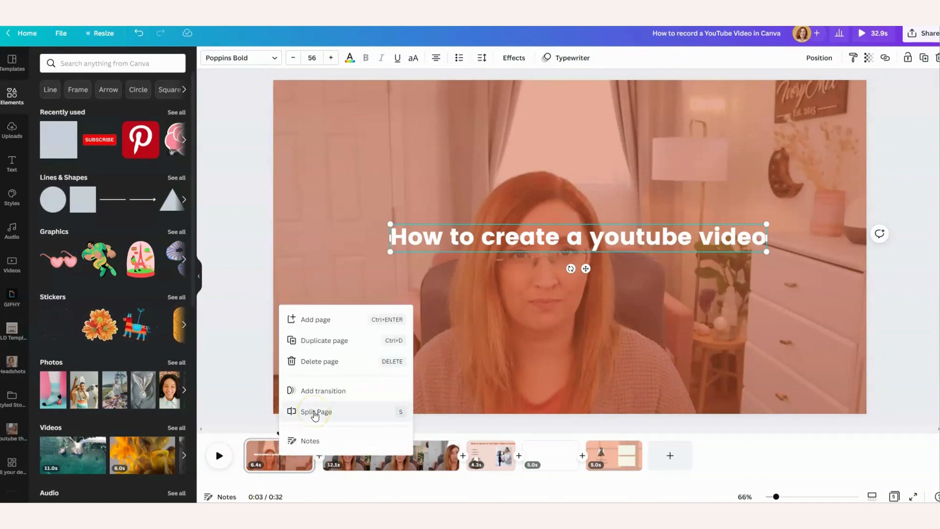
click(246, 418)
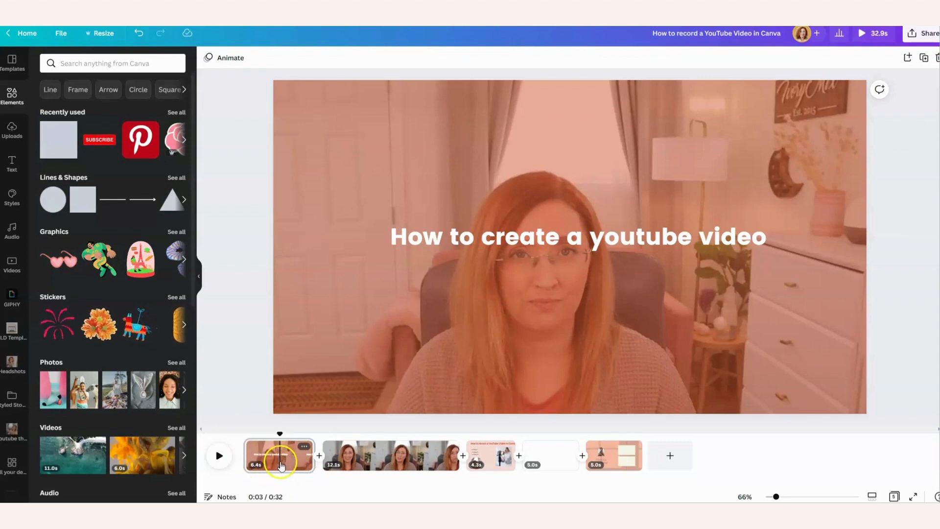
right_click(281, 465)
click(304, 415)
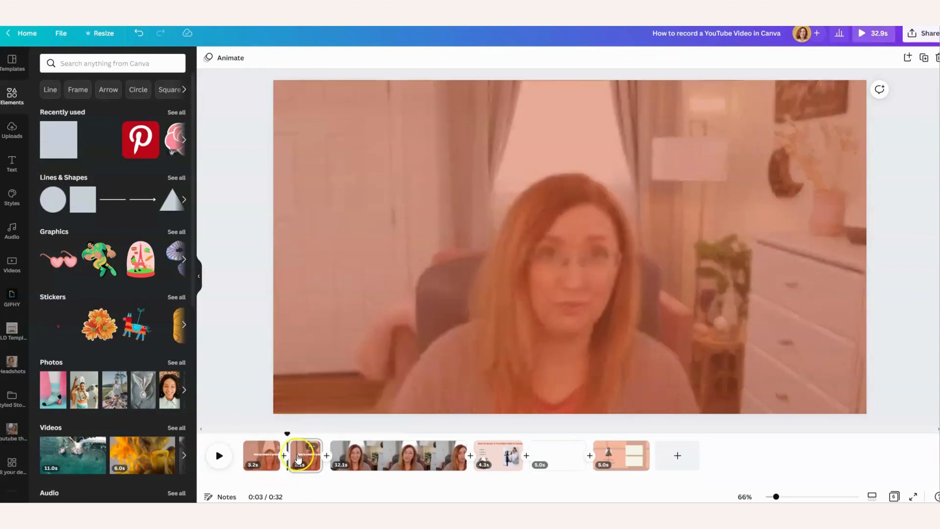
click(298, 457)
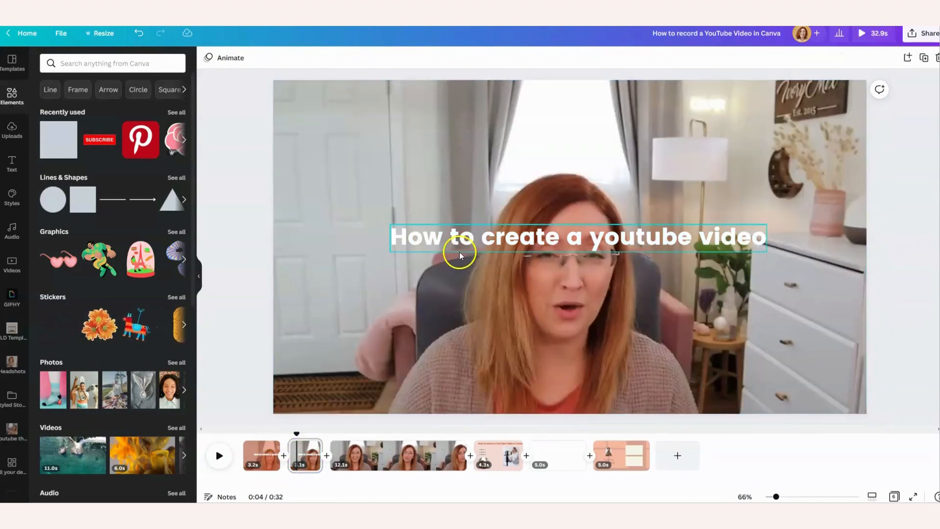
click(461, 251)
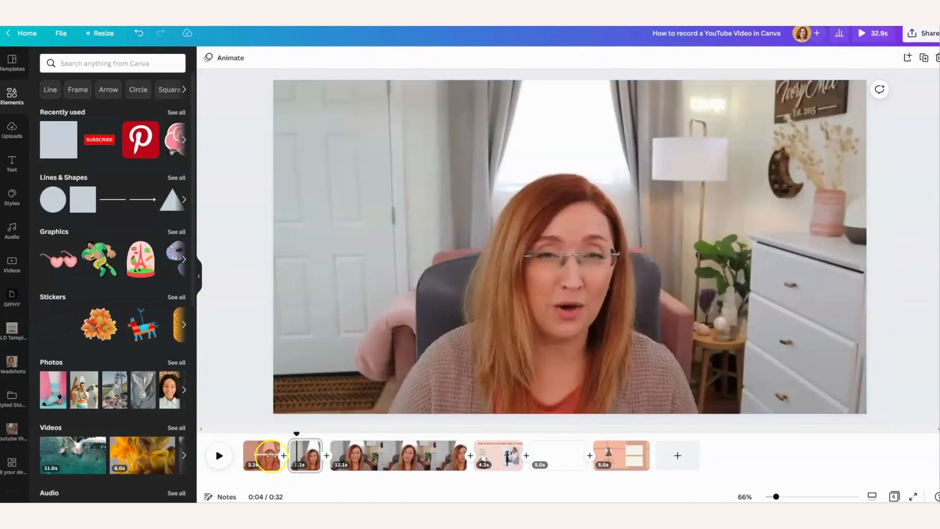
- Play the video from the start through the intro split to preview it, and open the overview of all pages
click(268, 459)
drag(267, 431, 245, 431)
click(217, 456)
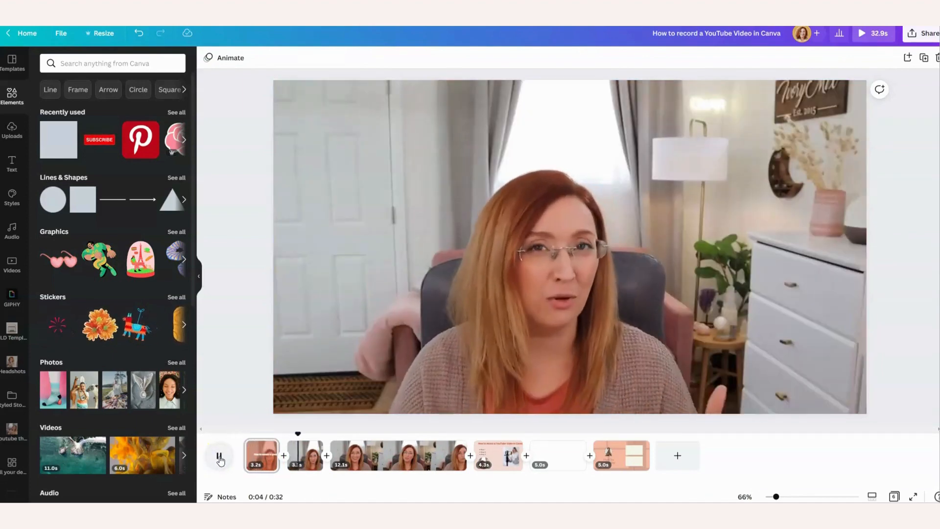
click(219, 456)
click(309, 394)
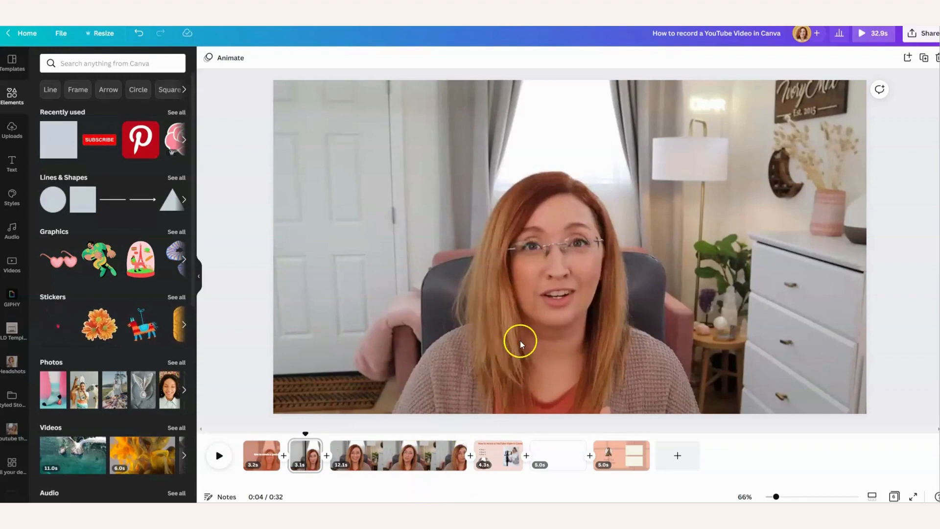
click(894, 497)
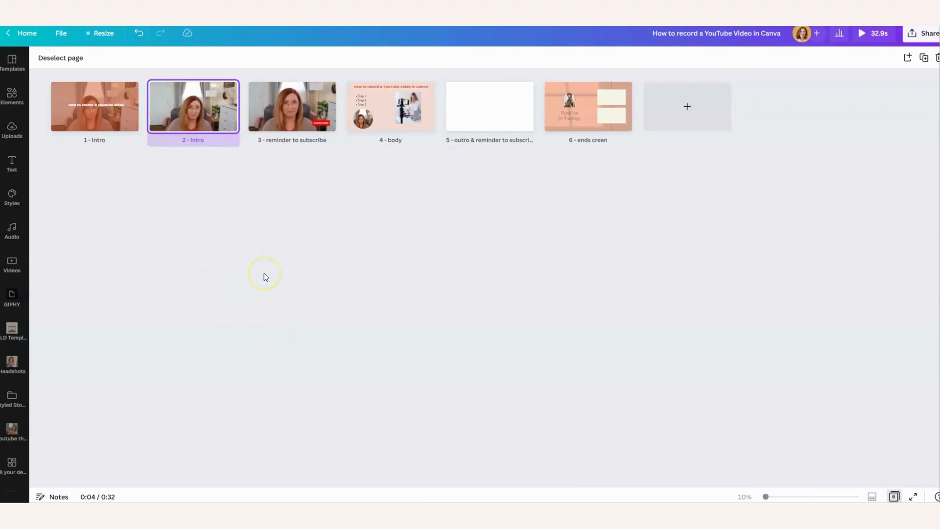